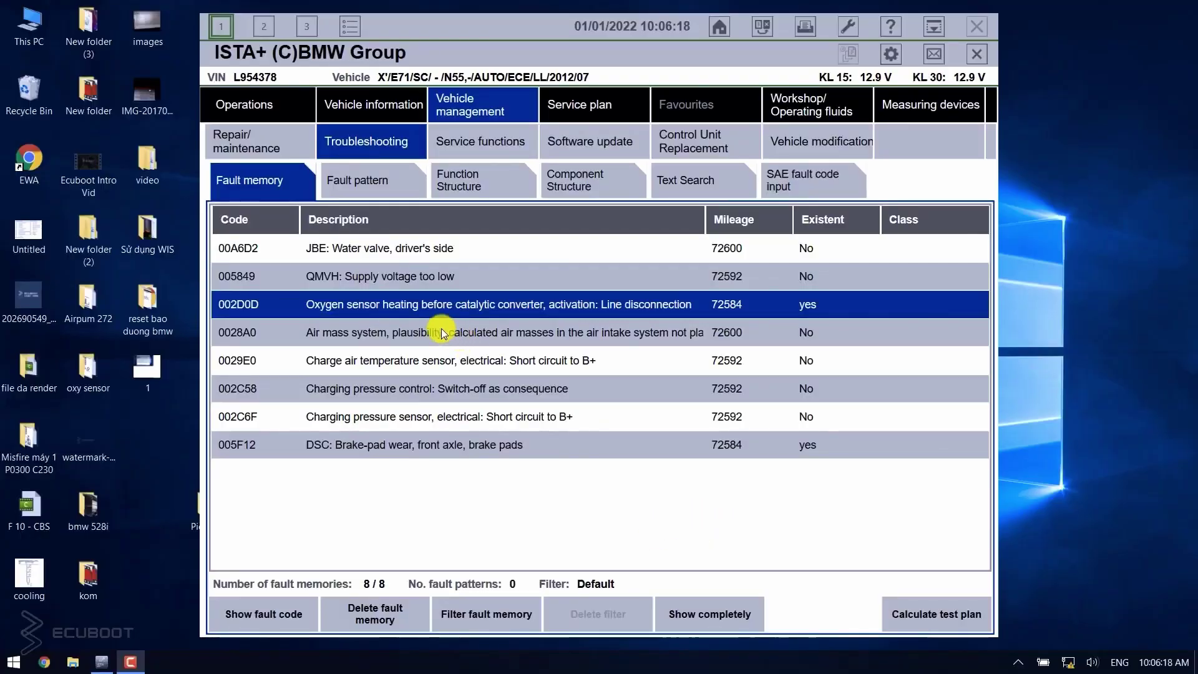
- Calculate the test plan with fault 002D0D, oxygen sensor heating before catalytic converter, selected in the fault memory
{"action": "left_click", "coordinate": [443, 333]}
{"action": "left_click", "coordinate": [527, 313]}
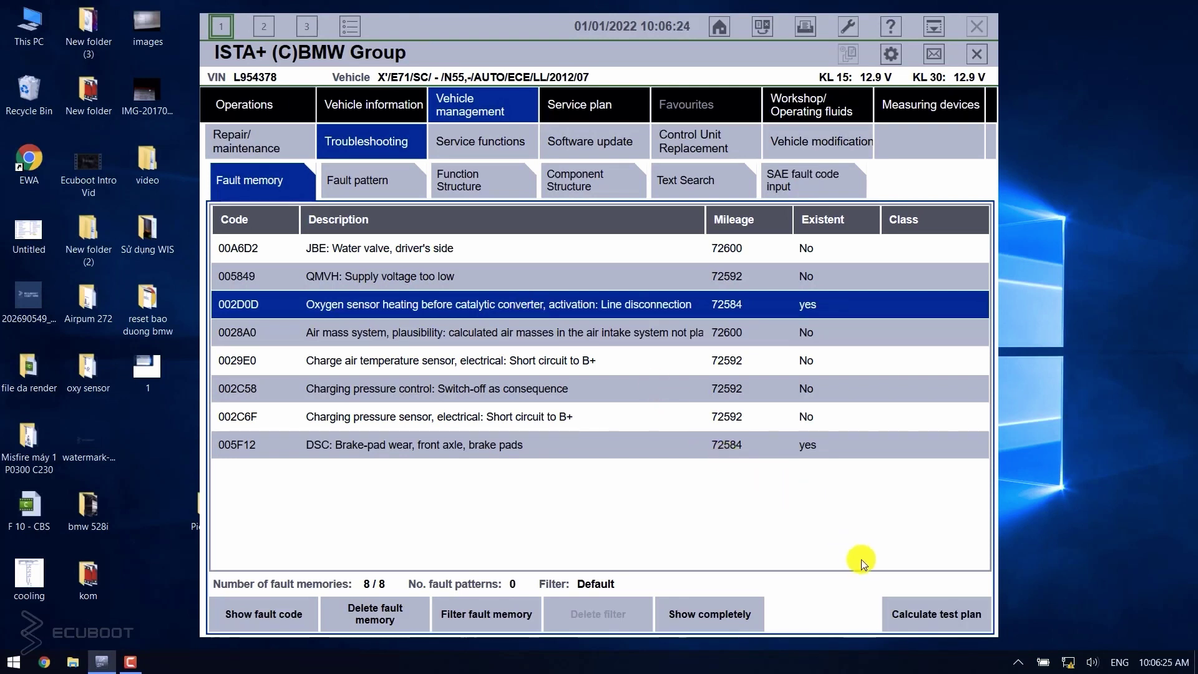
{"action": "left_click", "coordinate": [896, 618]}
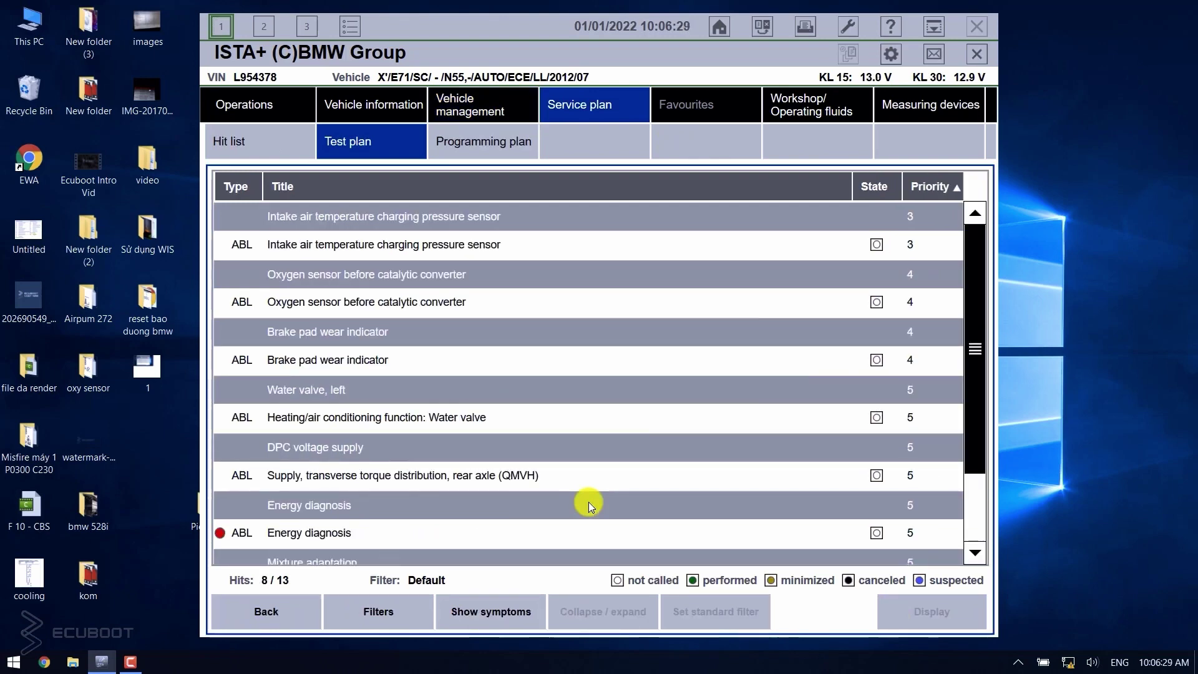
- Open the ABL test procedure "Oxygen sensor before catalytic converter" from the test plan and maximize the window
{"action": "scroll", "coordinate": [590, 505], "scroll_direction": "down", "scroll_amount": 3}
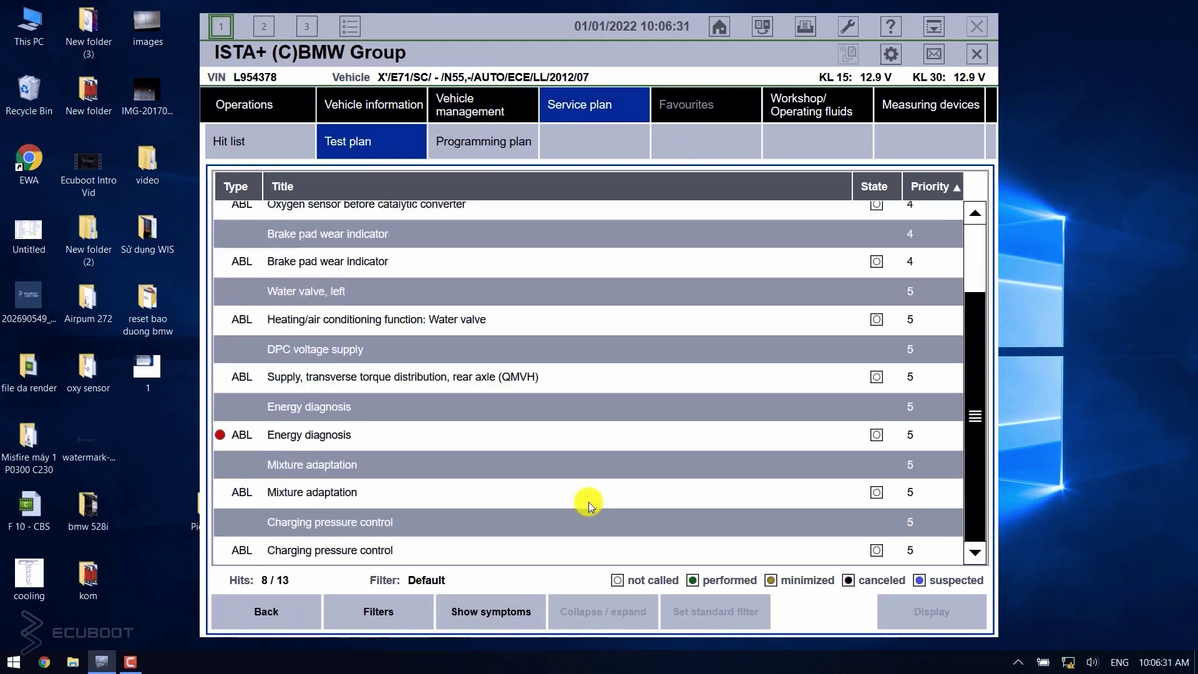
{"action": "scroll", "coordinate": [589, 504], "scroll_direction": "up", "scroll_amount": 3}
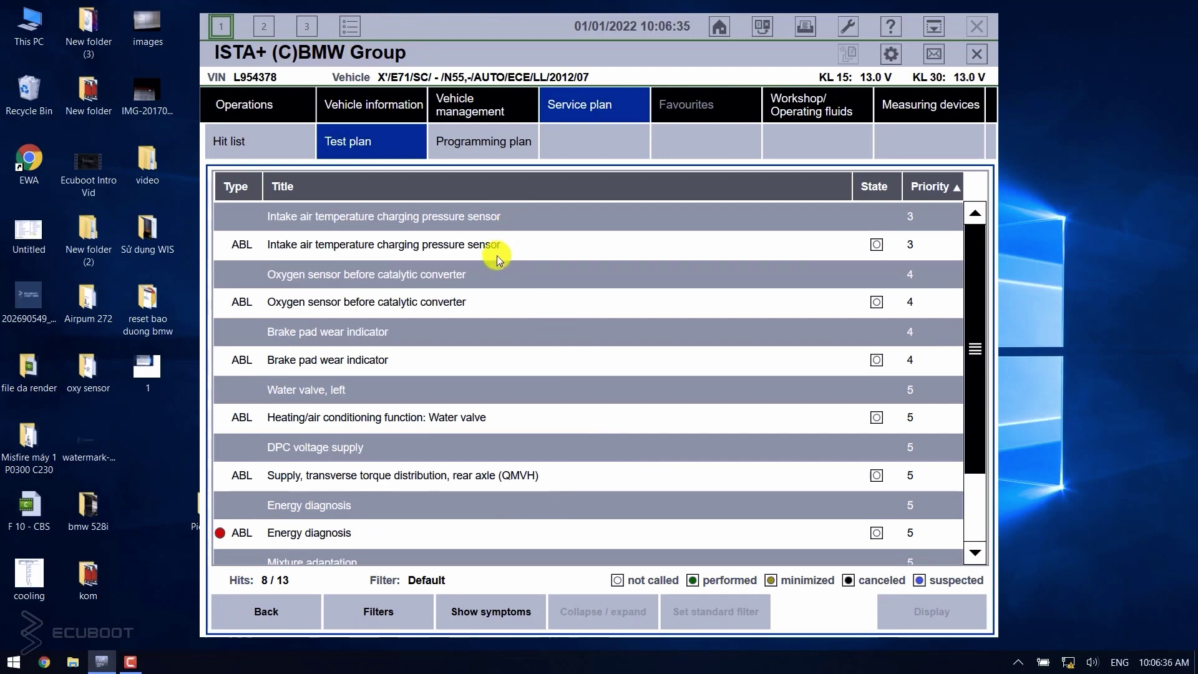
{"action": "left_click", "coordinate": [496, 308]}
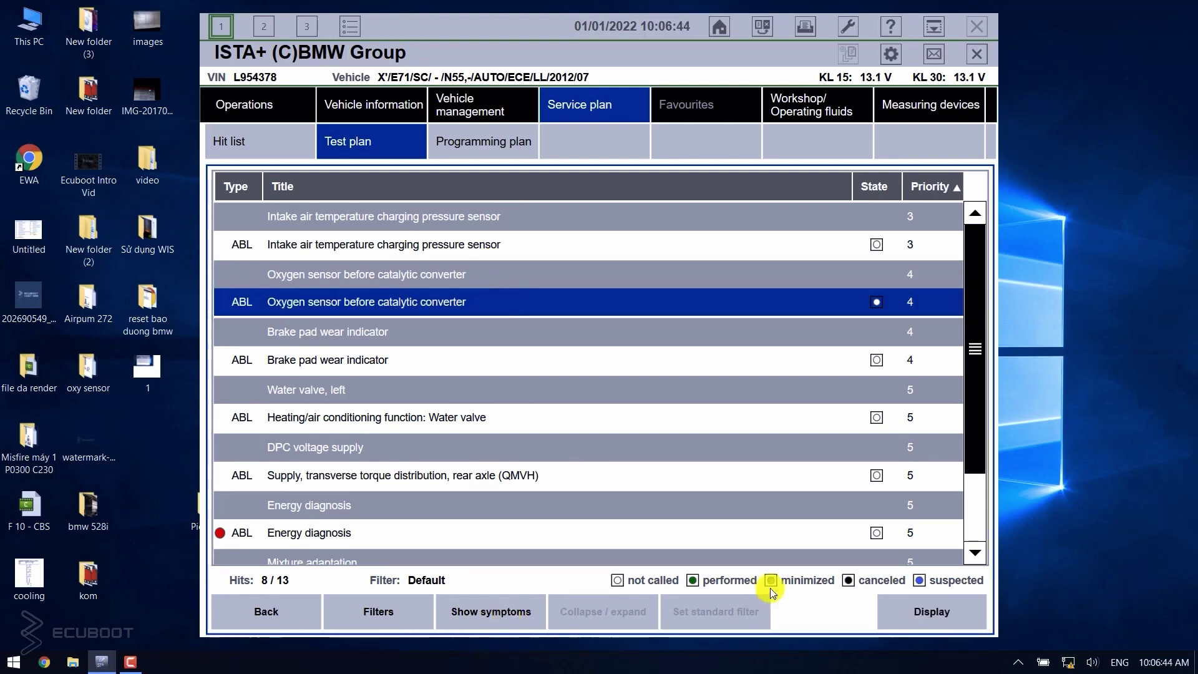
{"action": "left_click", "coordinate": [912, 613]}
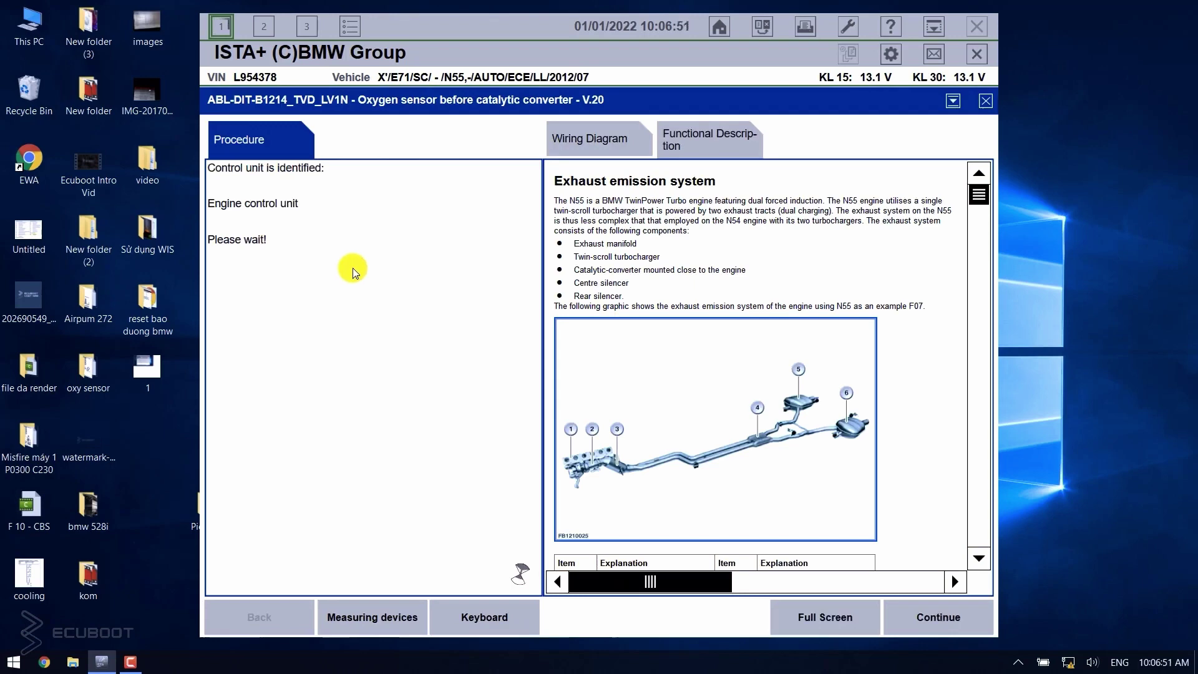
{"action": "double_click", "coordinate": [526, 31]}
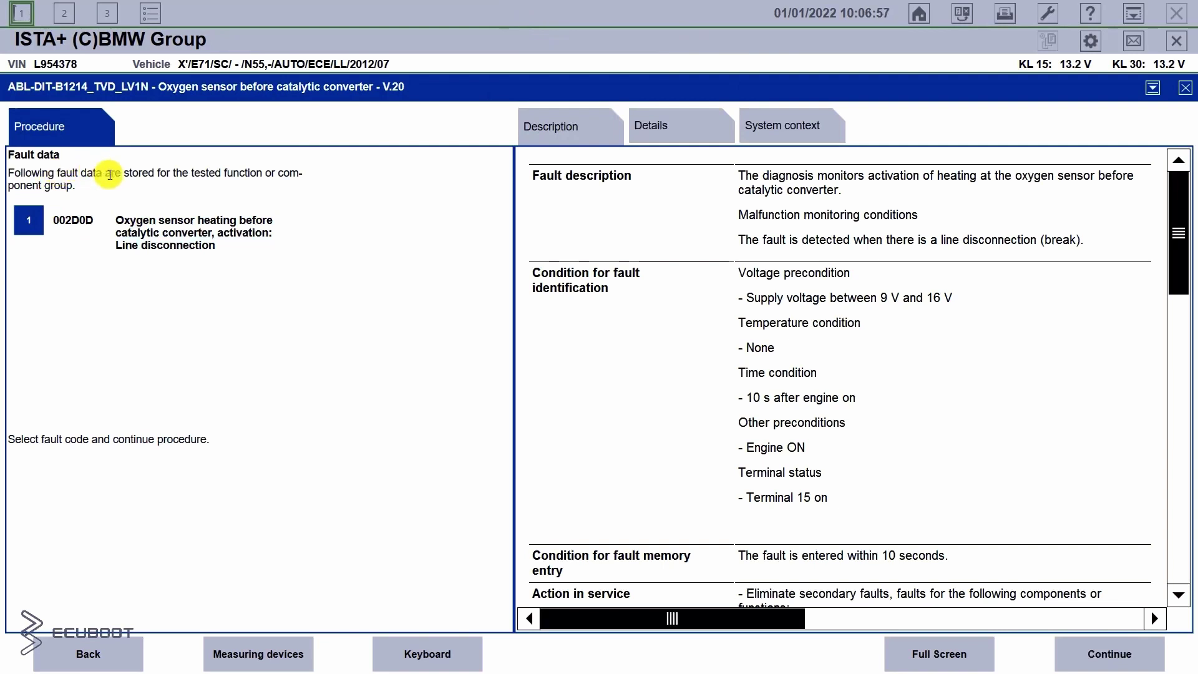
- Read the stored fault data for 002D0D, its fault description and the conditions for fault identification
{"action": "left_click_drag", "start_coordinate": [110, 173], "coordinate": [289, 173]}
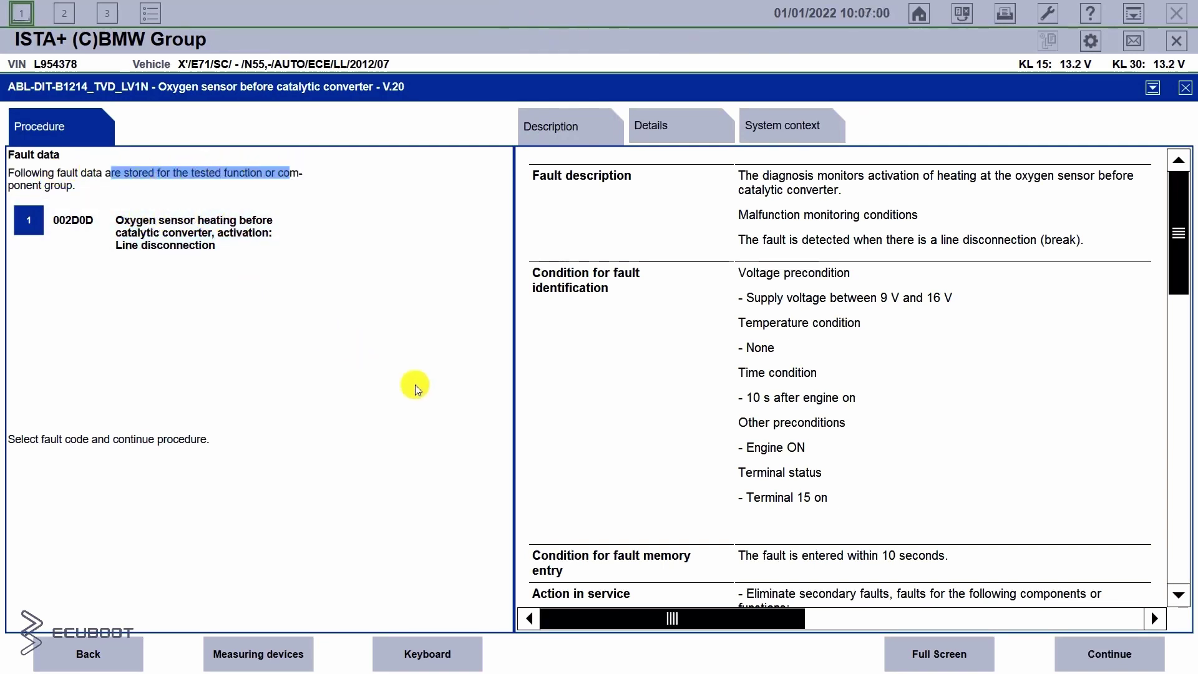
{"action": "left_click", "coordinate": [786, 194]}
{"action": "left_click_drag", "start_coordinate": [759, 177], "coordinate": [862, 187]}
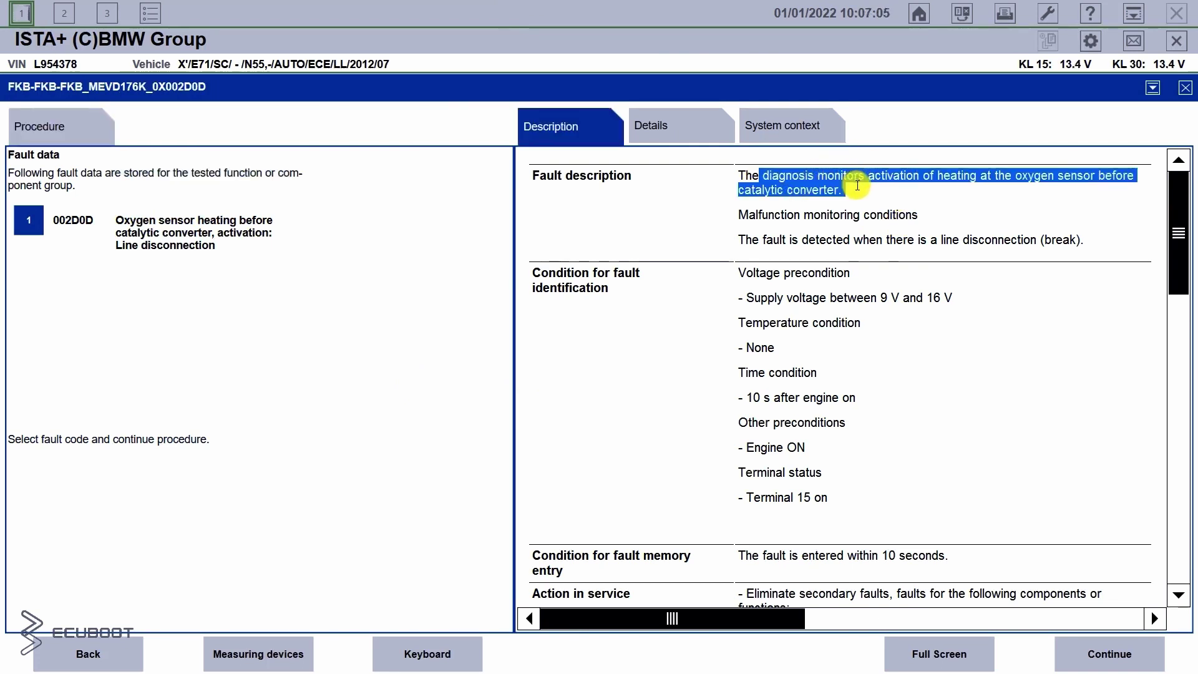
{"action": "left_click_drag", "start_coordinate": [887, 241], "coordinate": [910, 242]}
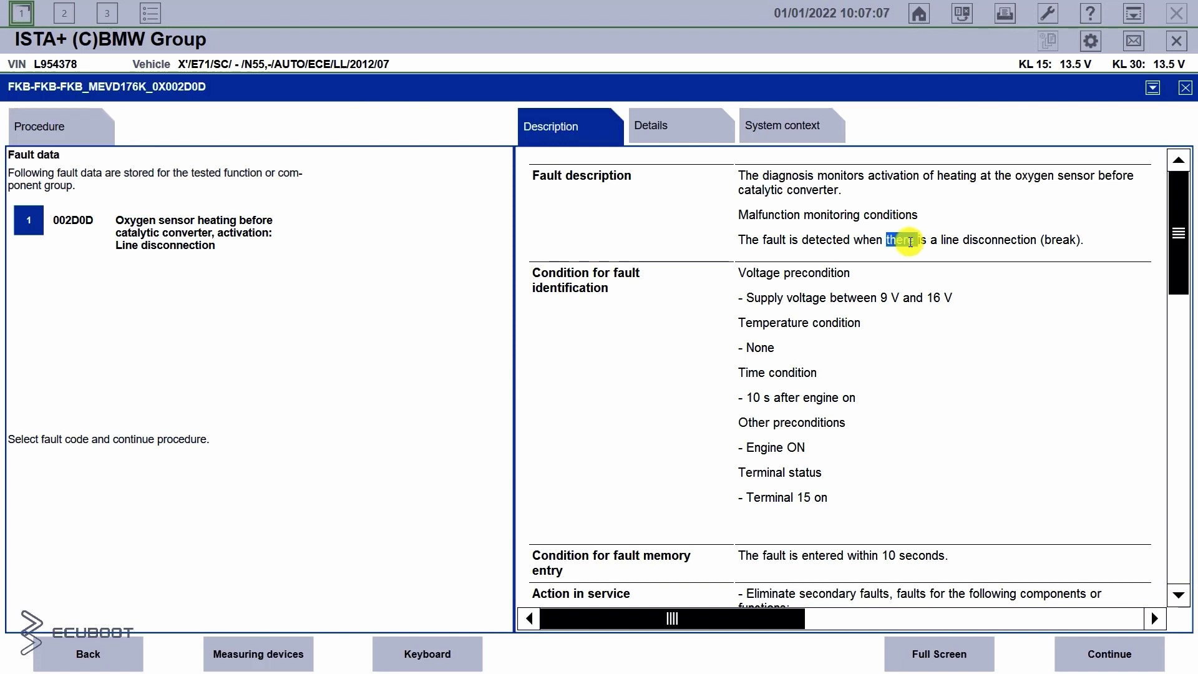
{"action": "left_click", "coordinate": [905, 294]}
{"action": "scroll", "coordinate": [903, 328], "scroll_direction": "down", "scroll_amount": 5}
{"action": "scroll", "coordinate": [904, 331], "scroll_direction": "up", "scroll_amount": 5}
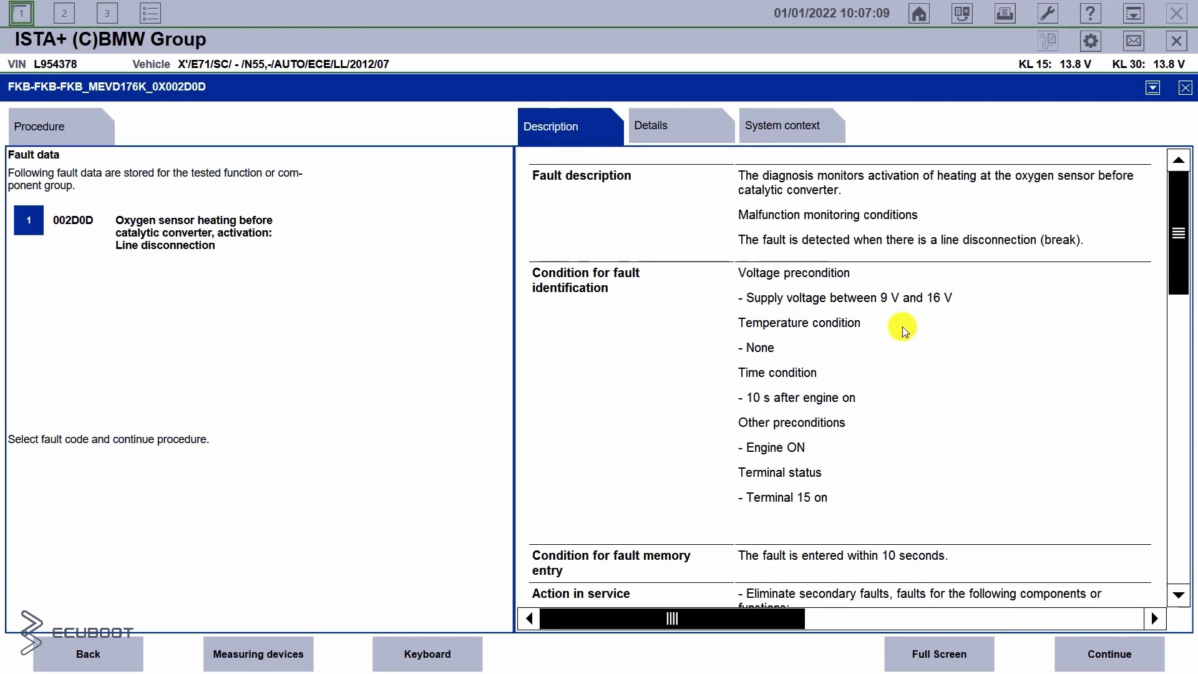
- Read the recommended action in service and the service instruction on measuring the oxygen sensor heating's resistance
{"action": "left_click", "coordinate": [1176, 595]}
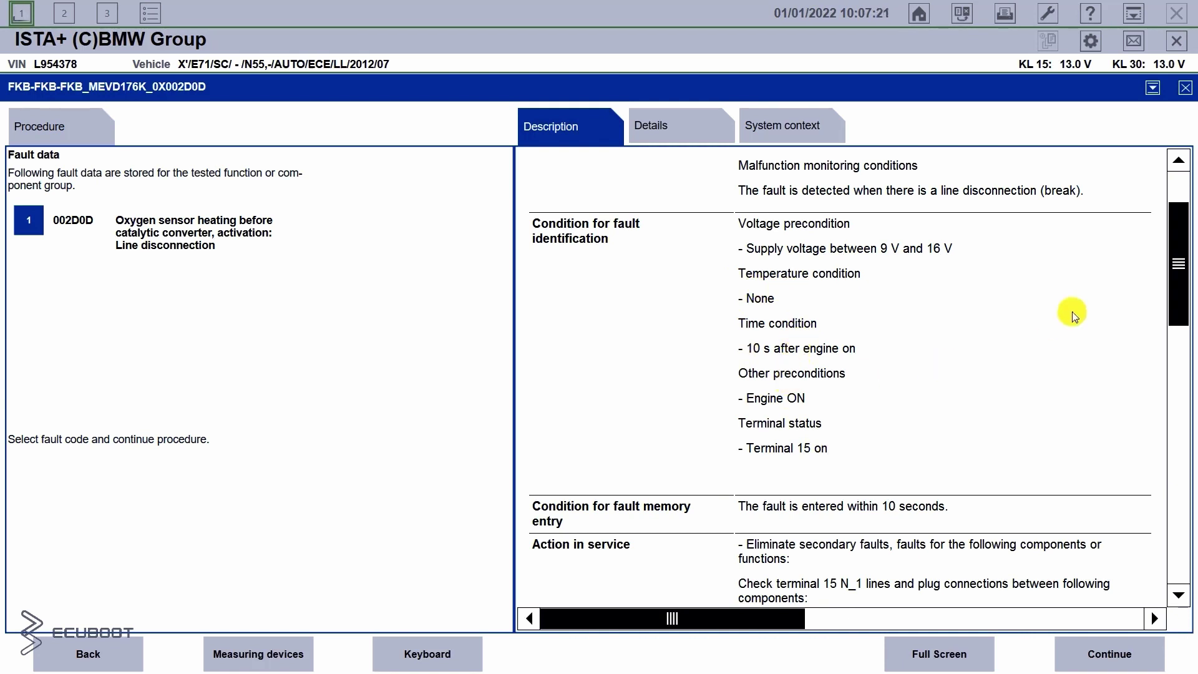
{"action": "left_click_drag", "start_coordinate": [1179, 277], "coordinate": [1178, 455]}
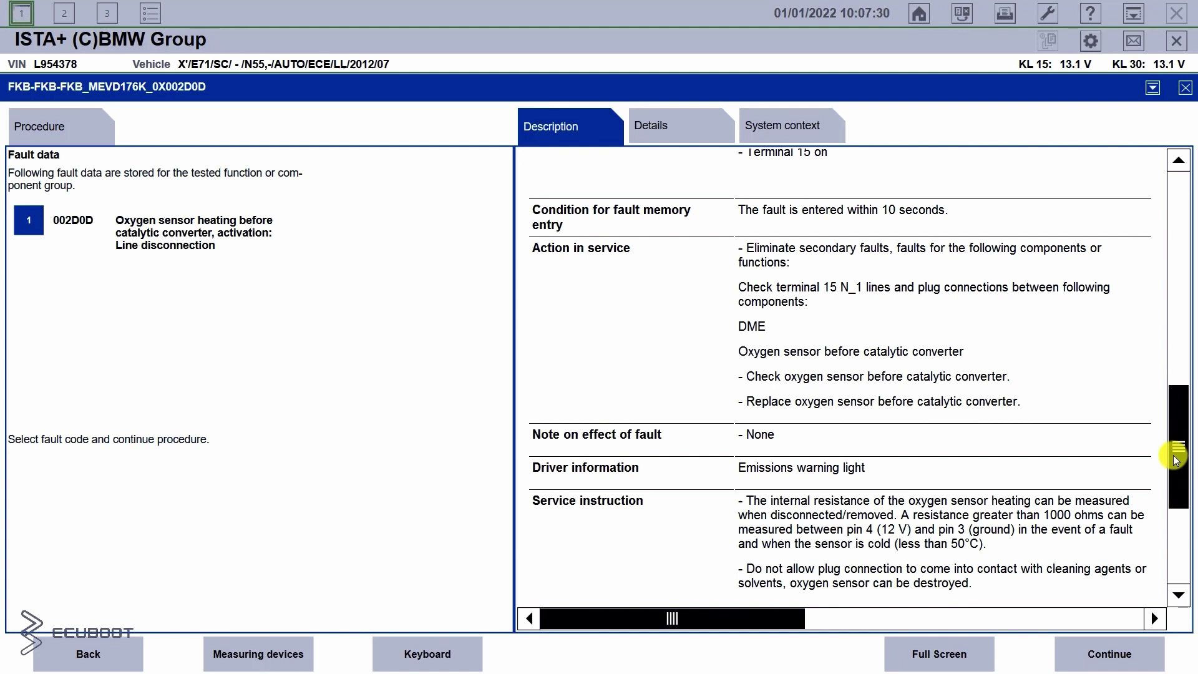
{"action": "left_click_drag", "start_coordinate": [749, 401], "coordinate": [1016, 402]}
{"action": "left_click_drag", "start_coordinate": [1170, 489], "coordinate": [1169, 553]}
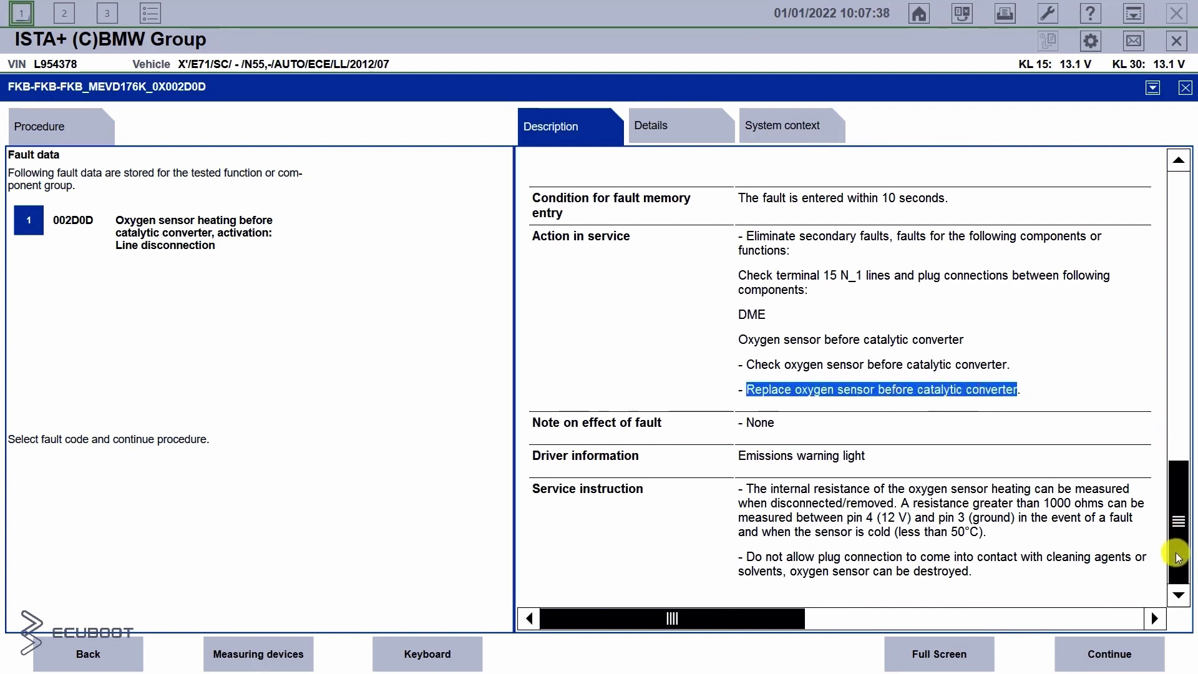
{"action": "left_click_drag", "start_coordinate": [744, 492], "coordinate": [1073, 503]}
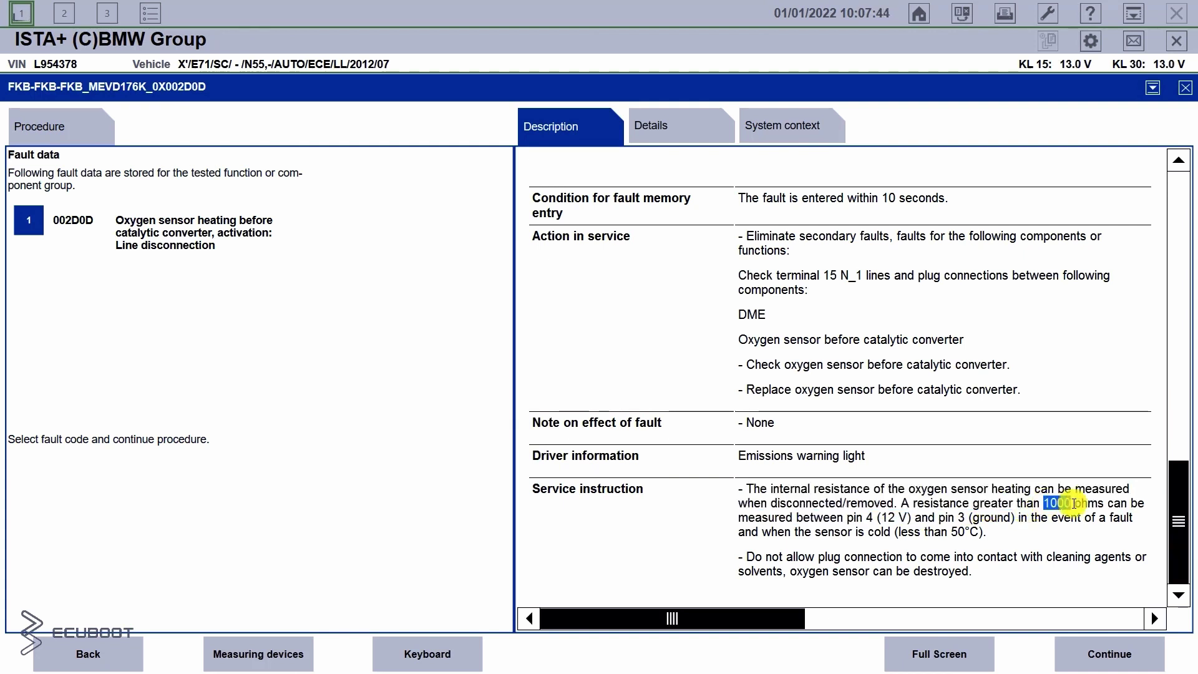
{"action": "left_click", "coordinate": [845, 517]}
{"action": "left_click_drag", "start_coordinate": [846, 518], "coordinate": [1011, 518]}
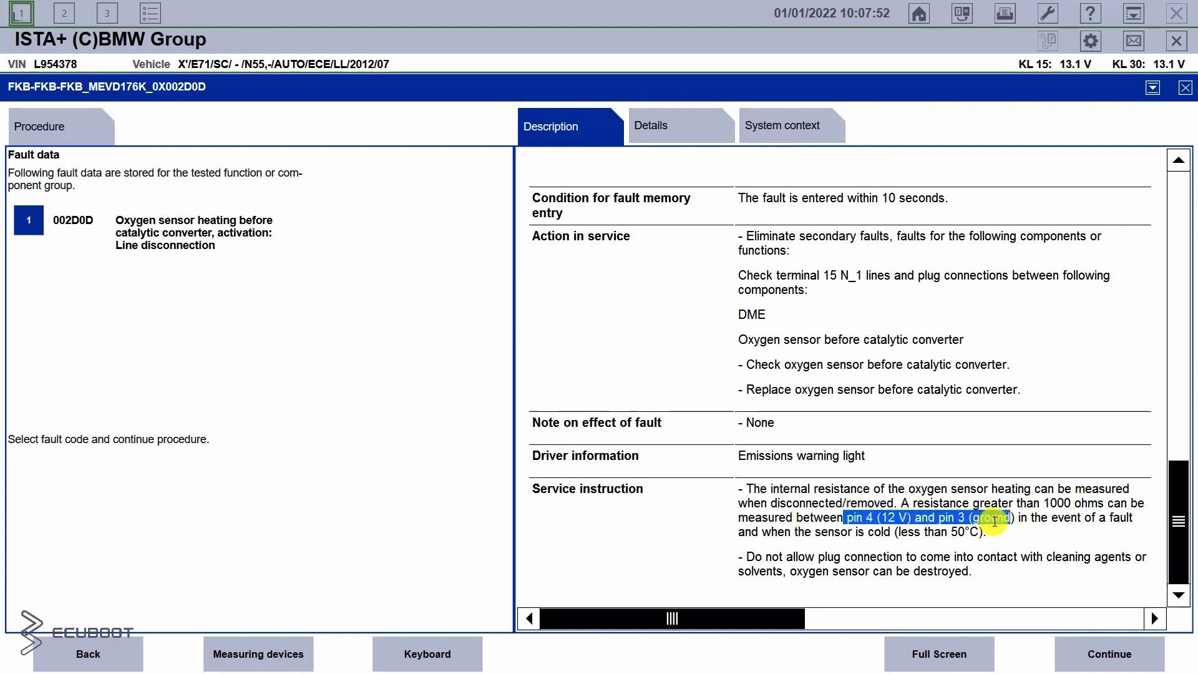
{"action": "left_click_drag", "start_coordinate": [981, 531], "coordinate": [899, 532]}
- Continue the test procedure, then read the heating troubleshooting instruction and the introduction to the exhaust emission system
{"action": "left_click", "coordinate": [1112, 655]}
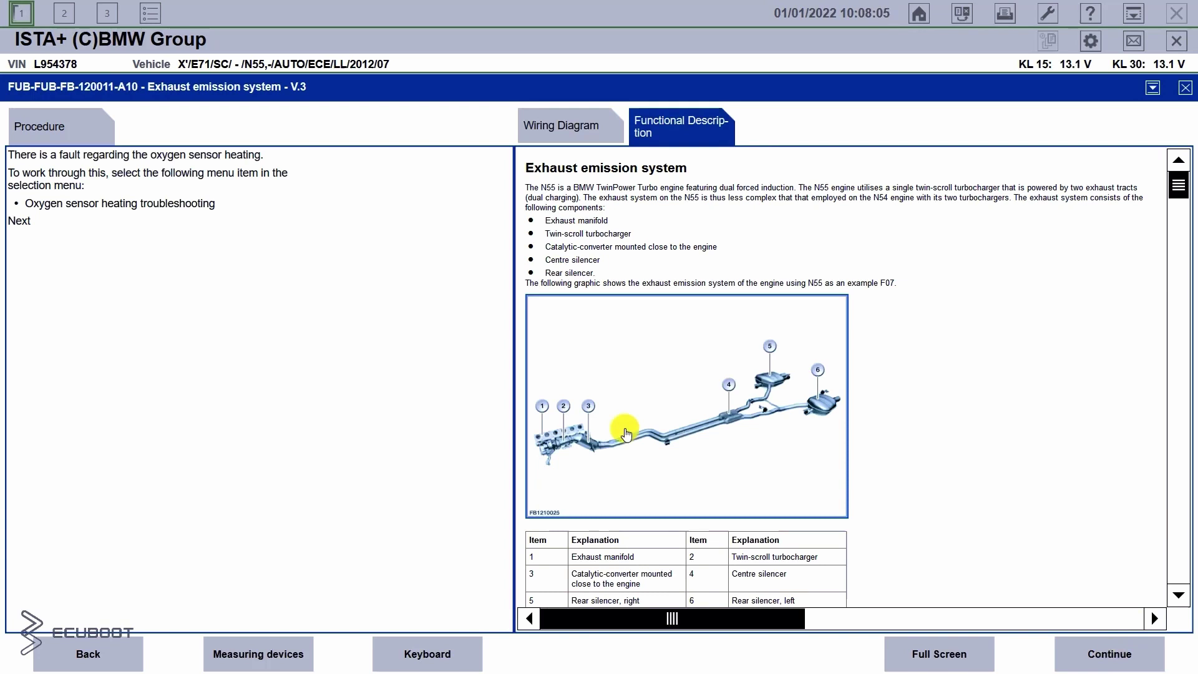
{"action": "left_click_drag", "start_coordinate": [79, 159], "coordinate": [219, 203]}
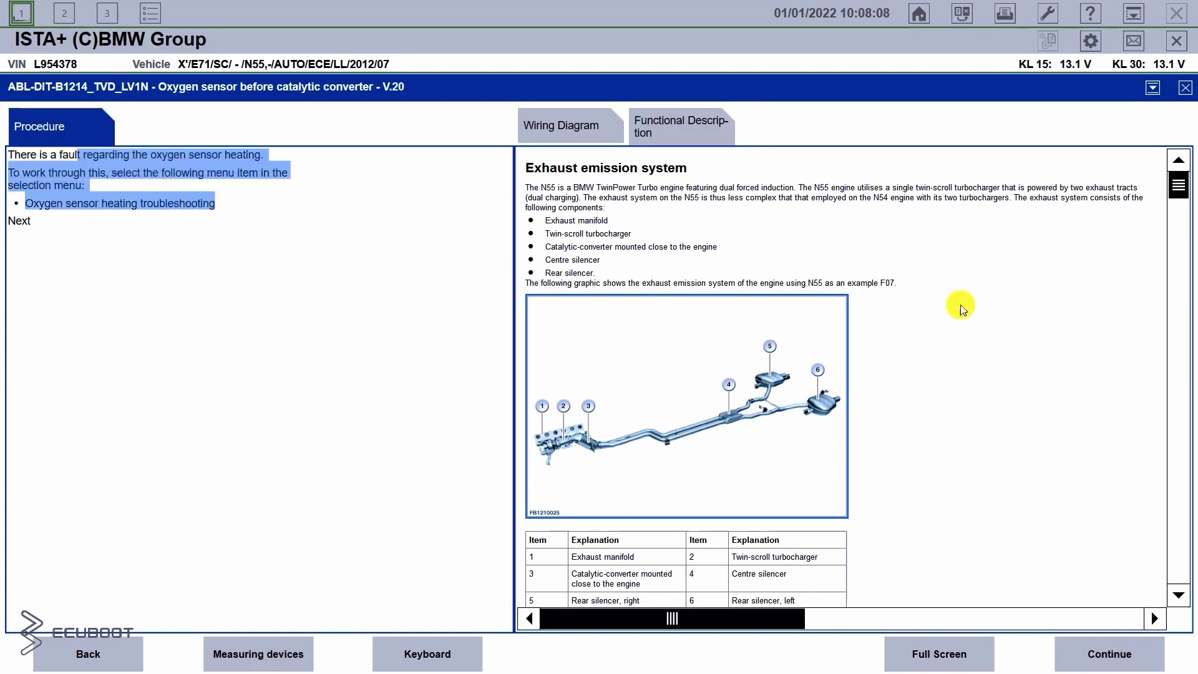
{"action": "left_click", "coordinate": [794, 184]}
{"action": "left_click_drag", "start_coordinate": [571, 188], "coordinate": [882, 187]}
{"action": "left_click_drag", "start_coordinate": [883, 187], "coordinate": [891, 187]}
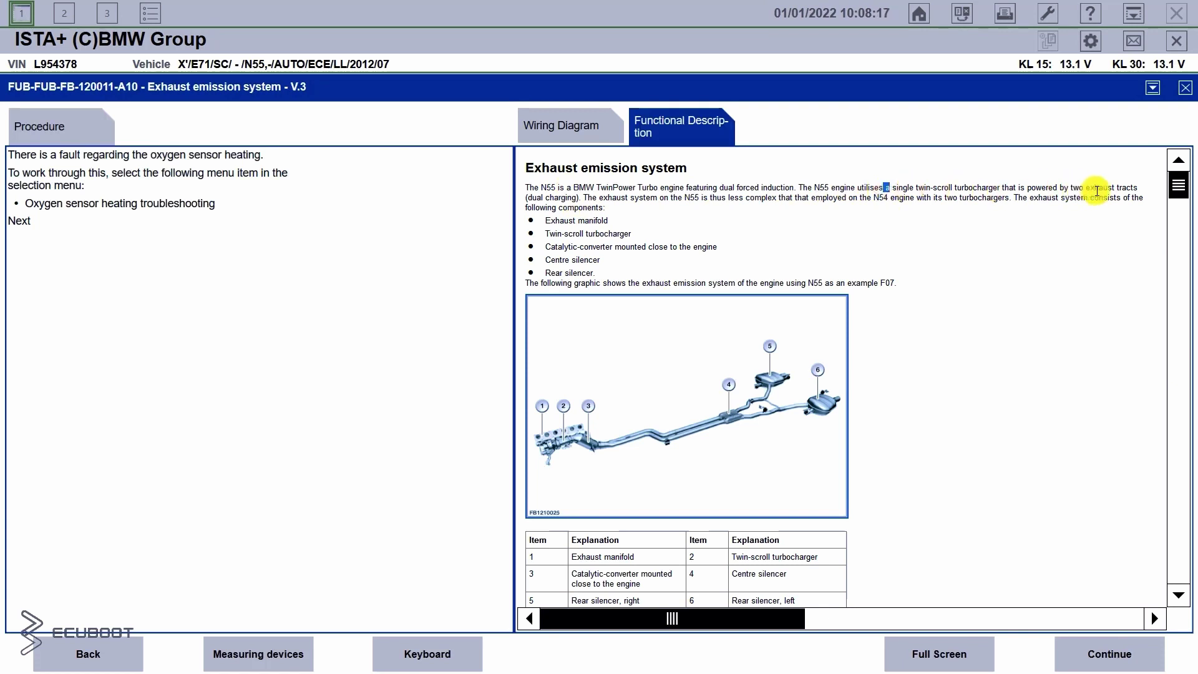
{"action": "left_click_drag", "start_coordinate": [598, 197], "coordinate": [908, 216]}
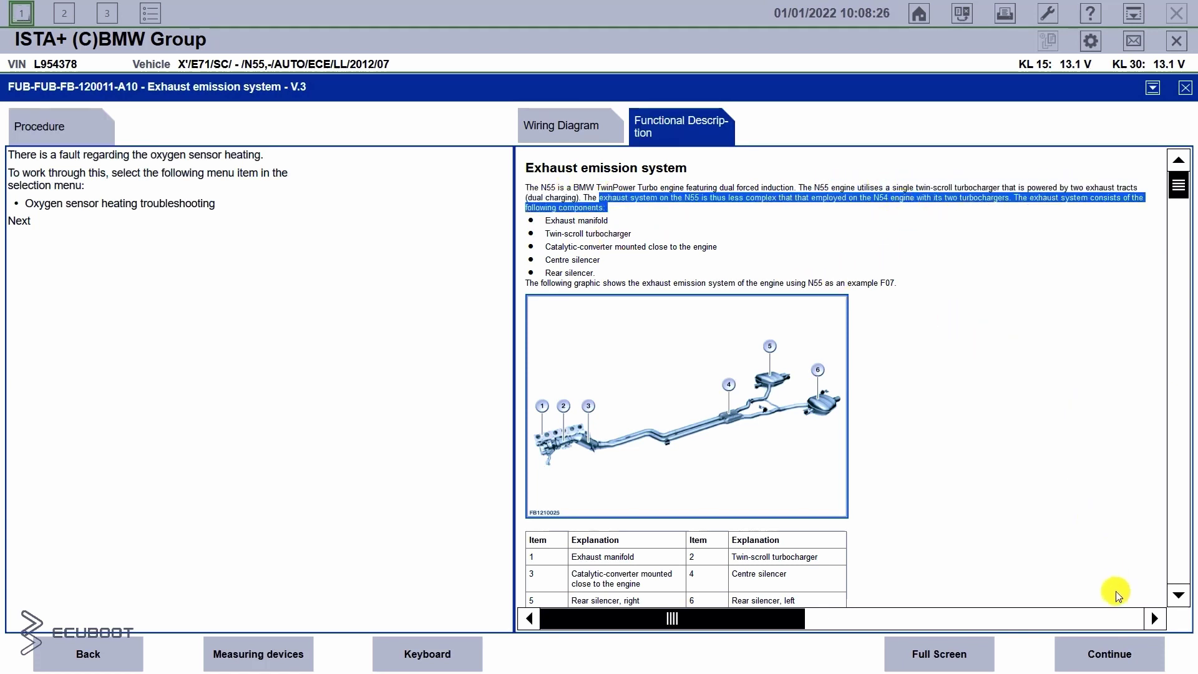
- Look through the exhaust system, exhaust manifold, twin-scroll turbocharger and compressor bypass valve sections of the functional description
{"action": "left_click", "coordinate": [1177, 596]}
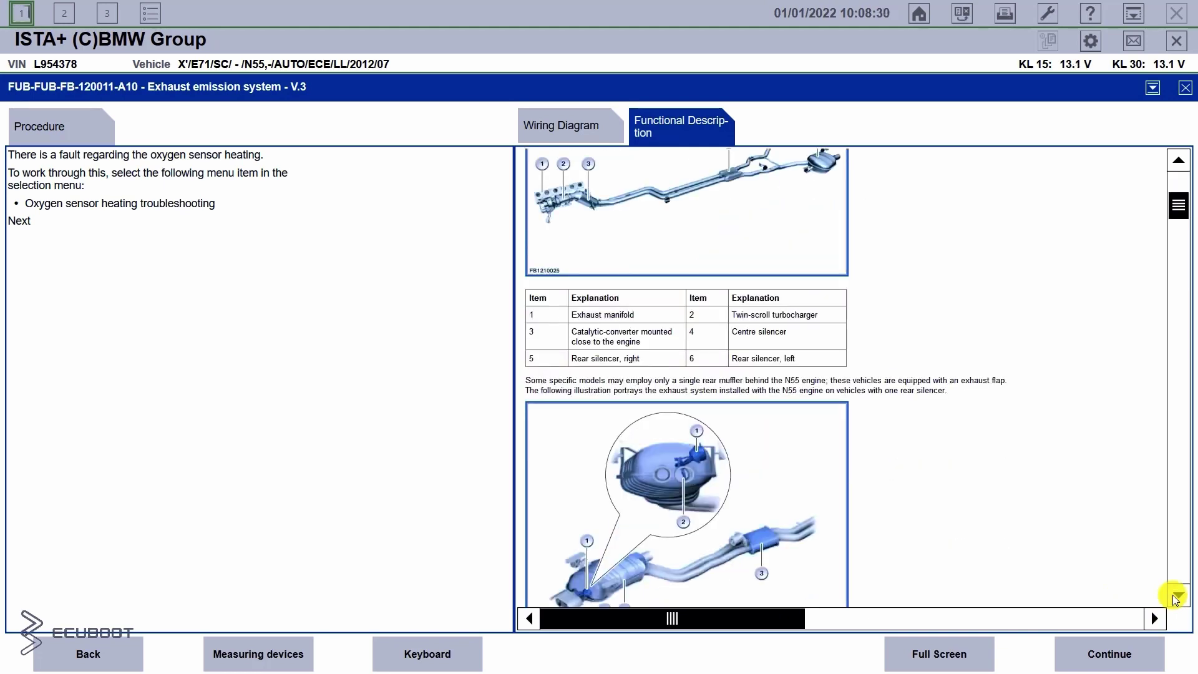
{"action": "left_click", "coordinate": [1176, 596]}
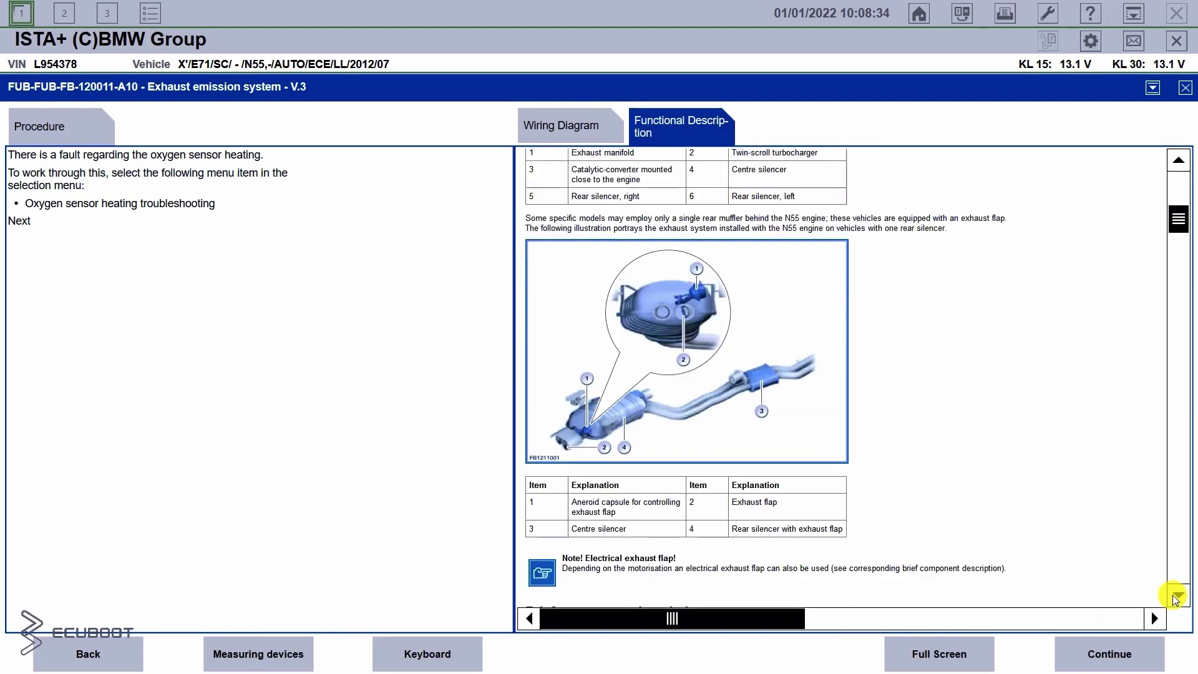
{"action": "left_click", "coordinate": [1177, 596]}
{"action": "left_click", "coordinate": [1176, 597]}
{"action": "left_click", "coordinate": [1176, 596]}
{"action": "left_click", "coordinate": [1177, 596]}
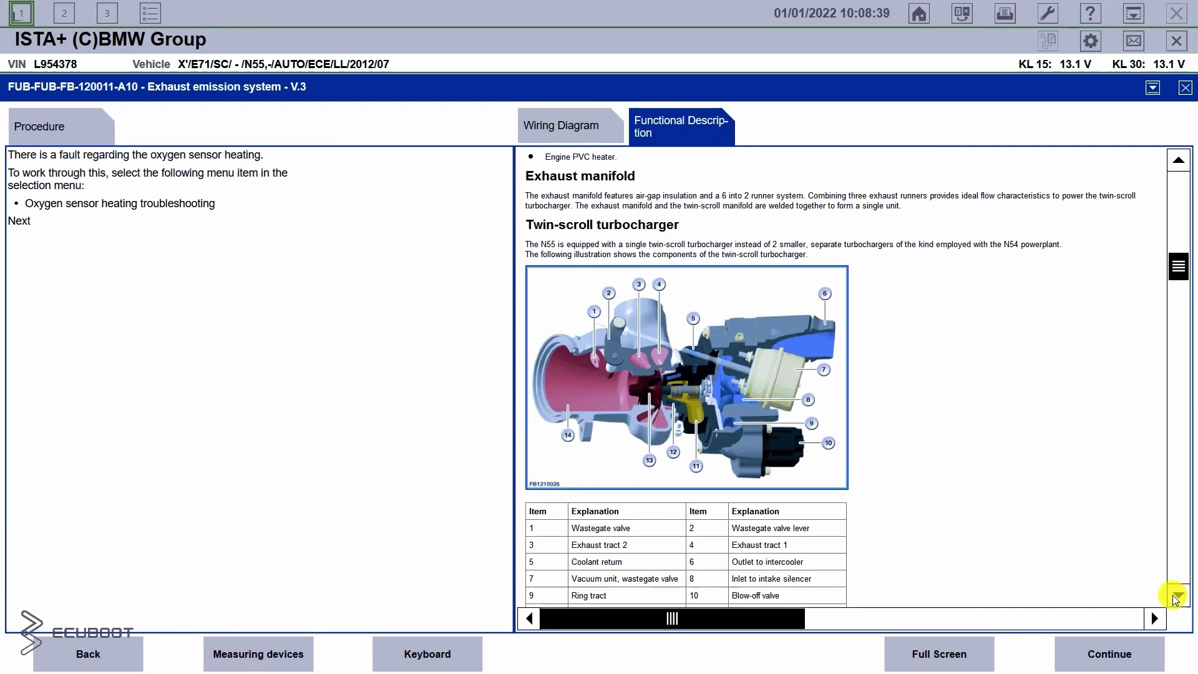
{"action": "left_click", "coordinate": [1176, 596]}
{"action": "left_click", "coordinate": [1177, 596]}
{"action": "left_click", "coordinate": [1176, 596]}
{"action": "left_click", "coordinate": [1177, 596]}
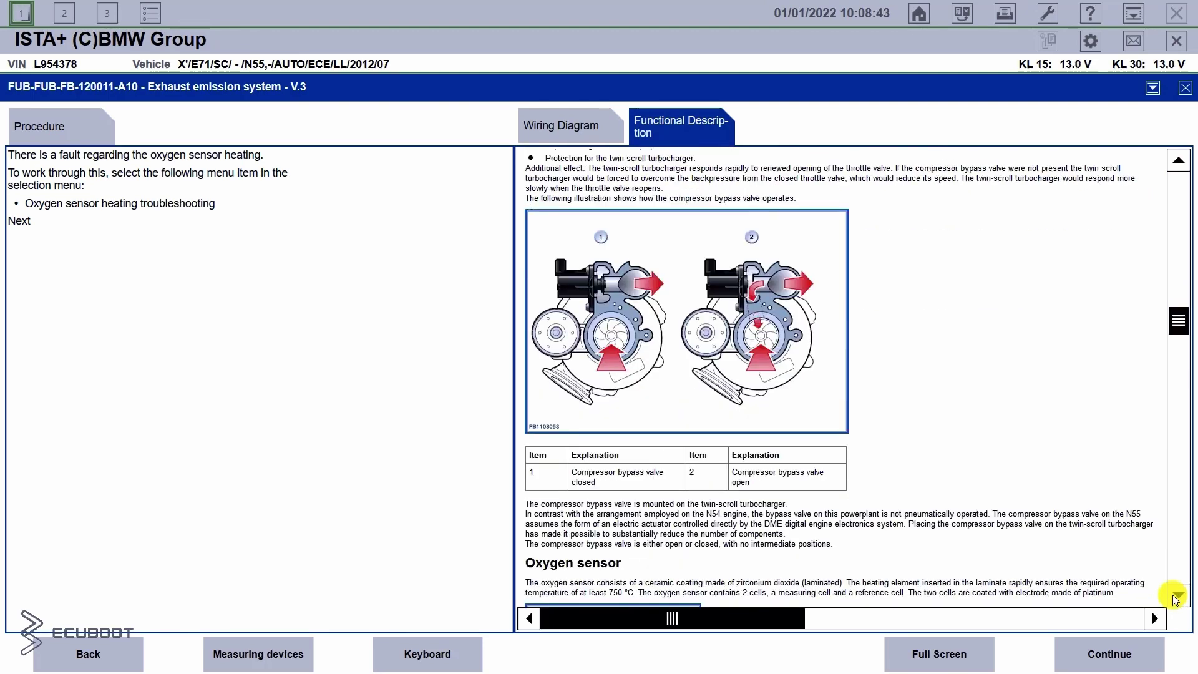
- Read the Oxygen sensor section, covering its heating element, measuring and reference cells, and fuel ratio monitoring
{"action": "left_click", "coordinate": [1176, 596]}
{"action": "left_click", "coordinate": [1177, 596]}
{"action": "left_click", "coordinate": [1177, 596]}
{"action": "left_click", "coordinate": [1177, 596]}
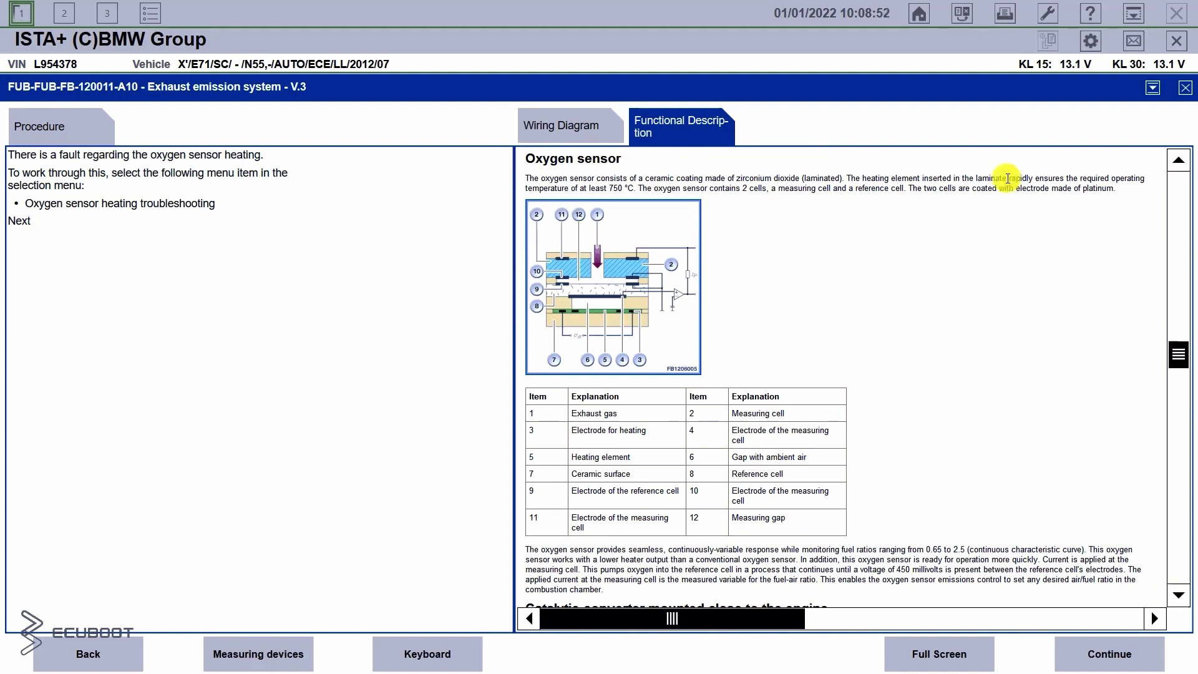
{"action": "left_click_drag", "start_coordinate": [863, 179], "coordinate": [1111, 178]}
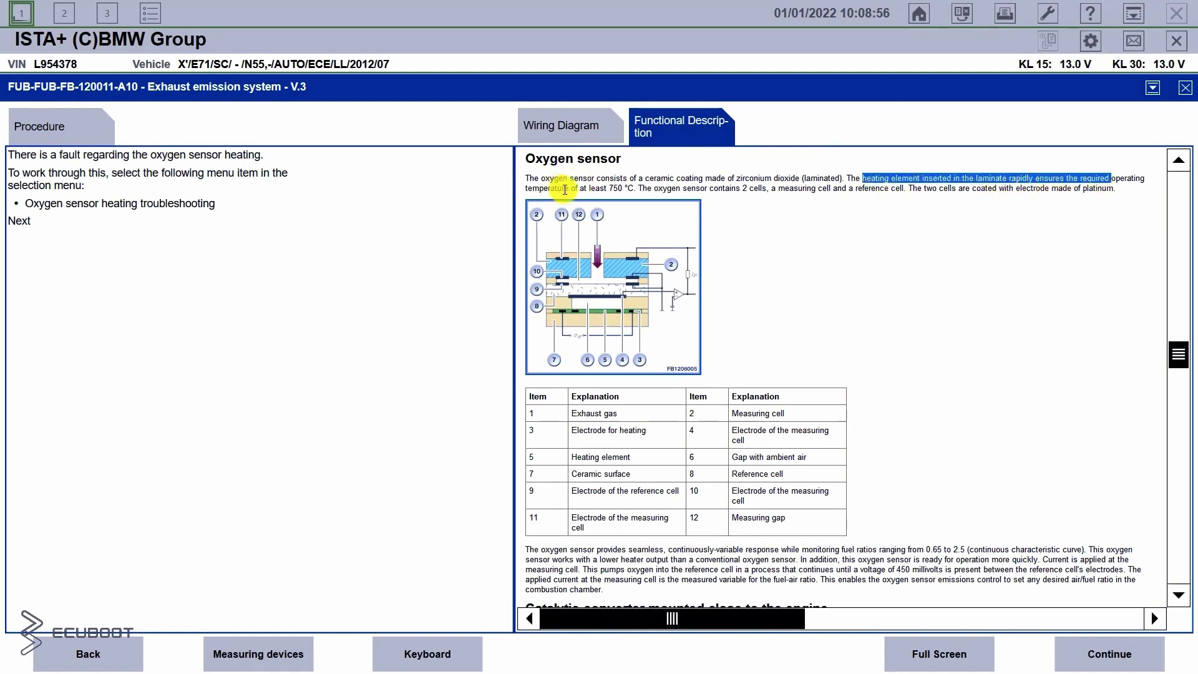
{"action": "left_click", "coordinate": [565, 189]}
{"action": "left_click_drag", "start_coordinate": [607, 188], "coordinate": [911, 197]}
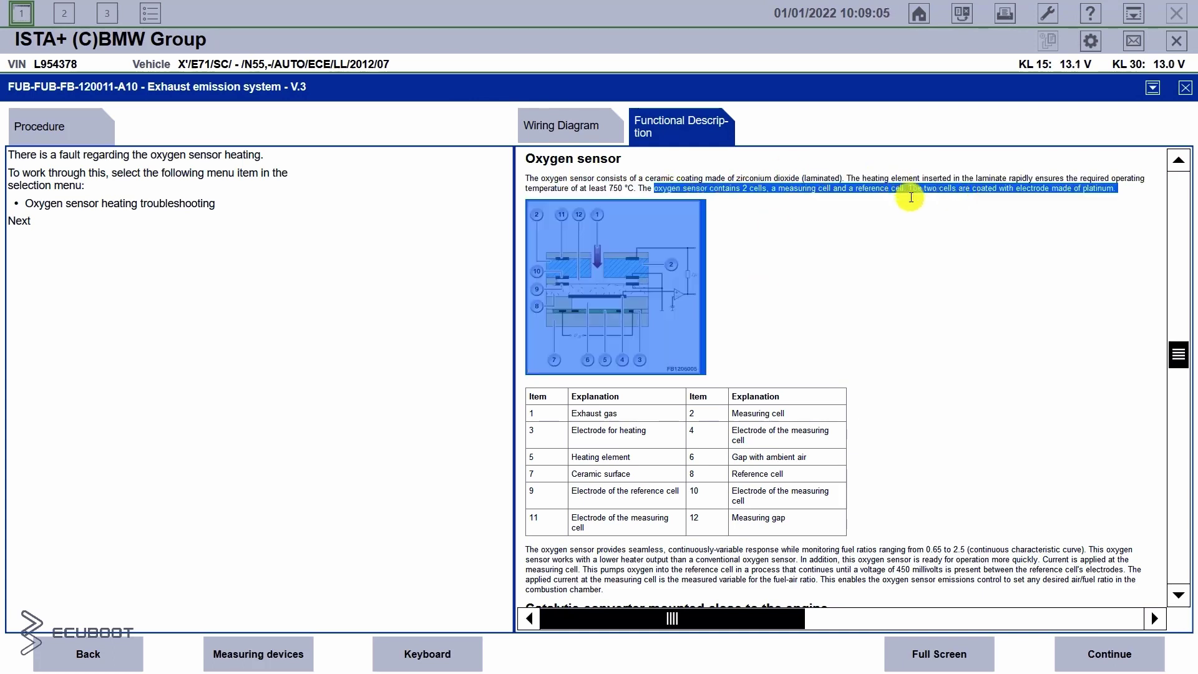
{"action": "left_click", "coordinate": [995, 397]}
{"action": "left_click", "coordinate": [1179, 595]}
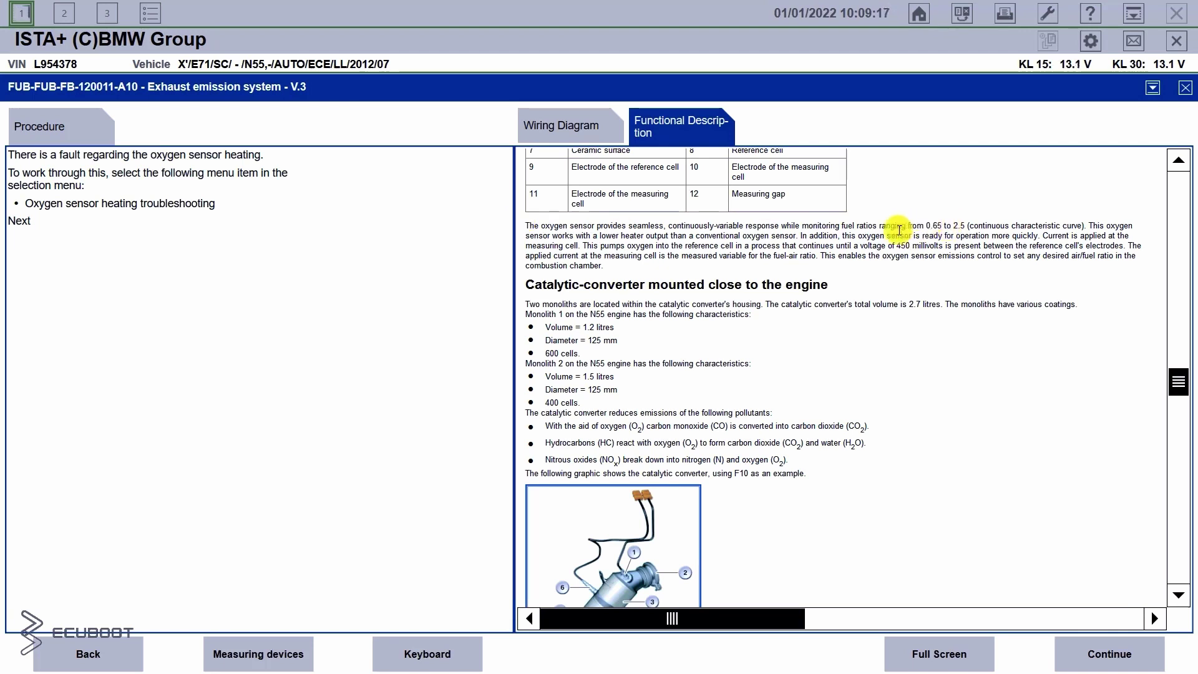
{"action": "left_click_drag", "start_coordinate": [682, 226], "coordinate": [999, 226]}
{"action": "left_click_drag", "start_coordinate": [599, 235], "coordinate": [945, 273]}
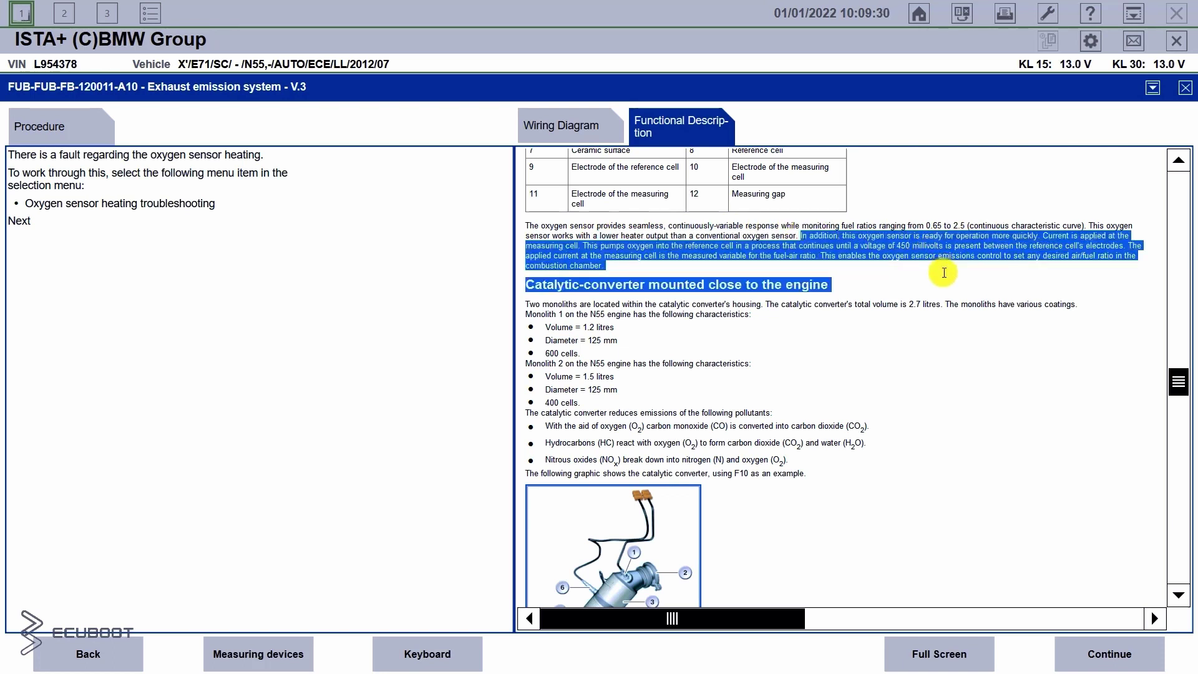
- Examine the section on the catalytic converter close to the engine, including its monoliths and the oxygen sensor positions
{"action": "left_click_drag", "start_coordinate": [542, 305], "coordinate": [752, 316]}
{"action": "left_click_drag", "start_coordinate": [590, 360], "coordinate": [625, 414]}
{"action": "left_click", "coordinate": [689, 416]}
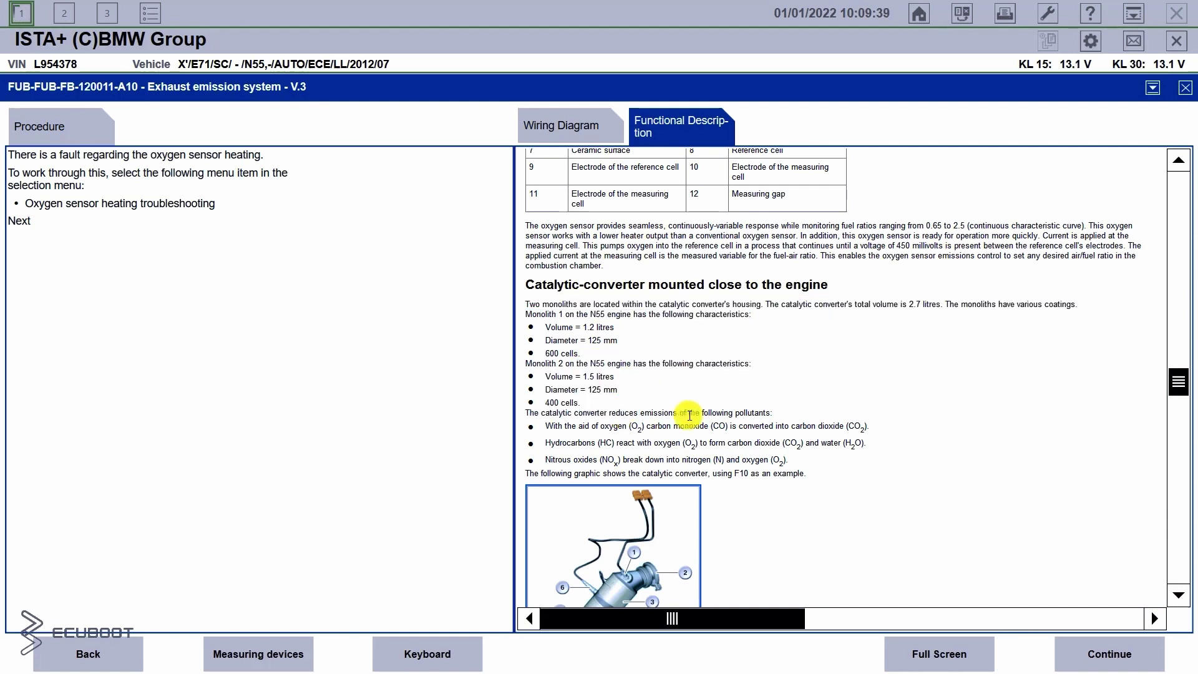
{"action": "left_click", "coordinate": [1177, 598]}
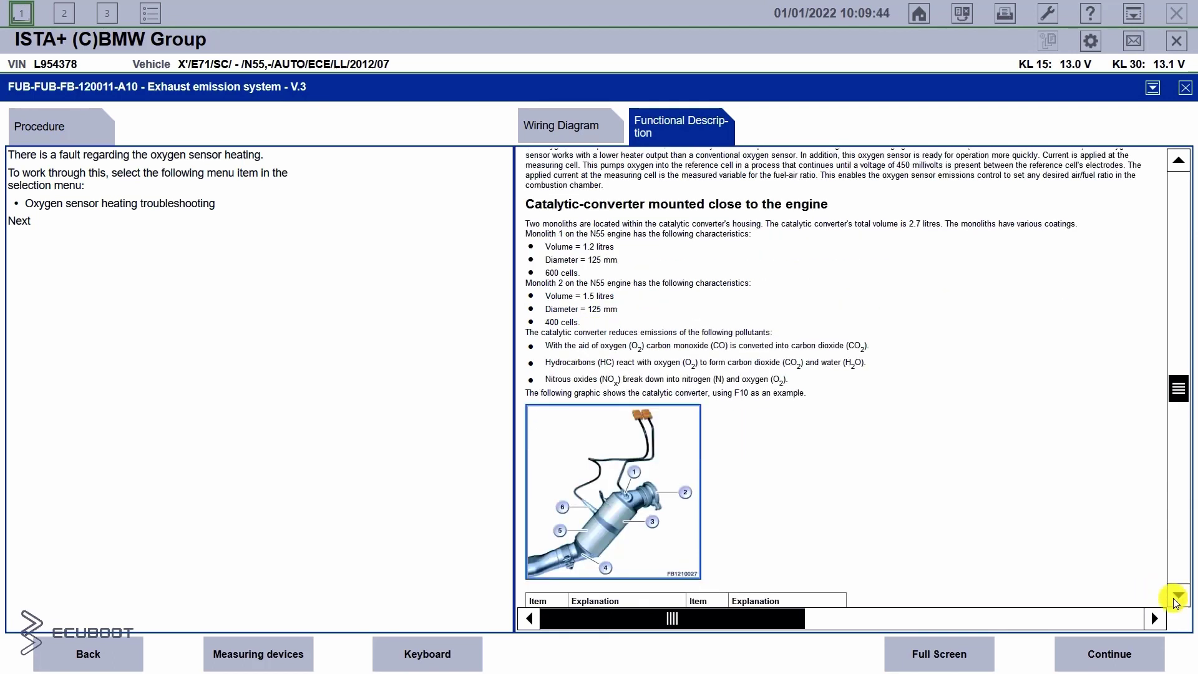
{"action": "left_click", "coordinate": [1176, 597]}
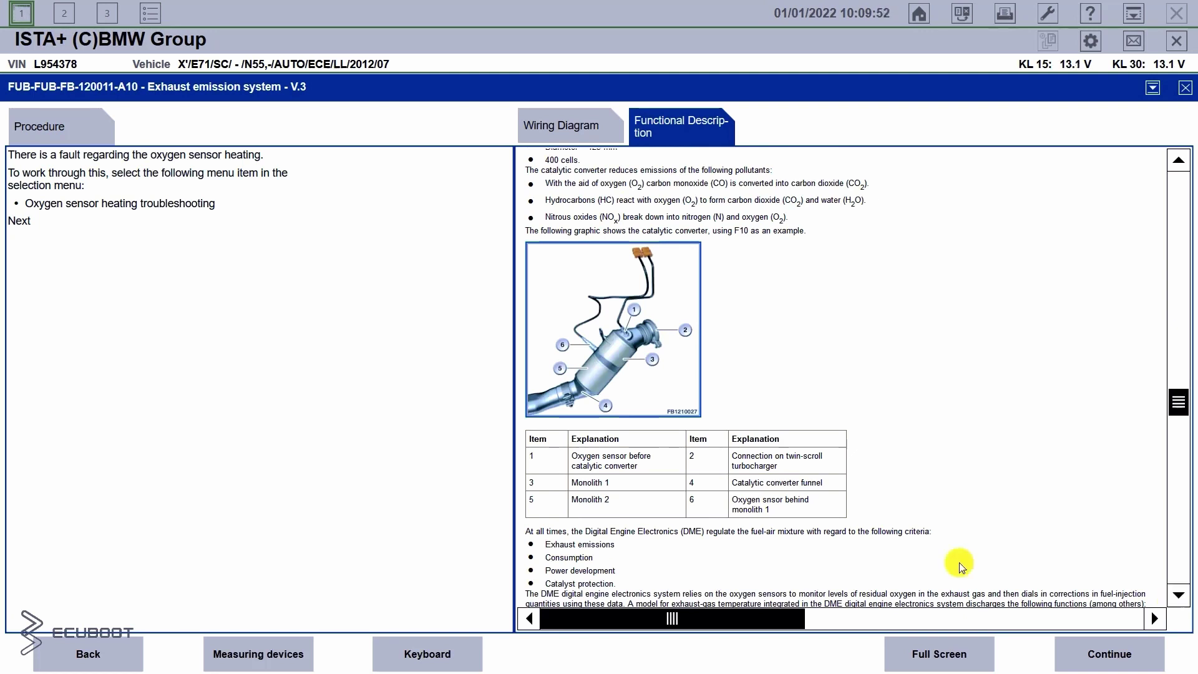
{"action": "left_click_drag", "start_coordinate": [749, 500], "coordinate": [764, 501]}
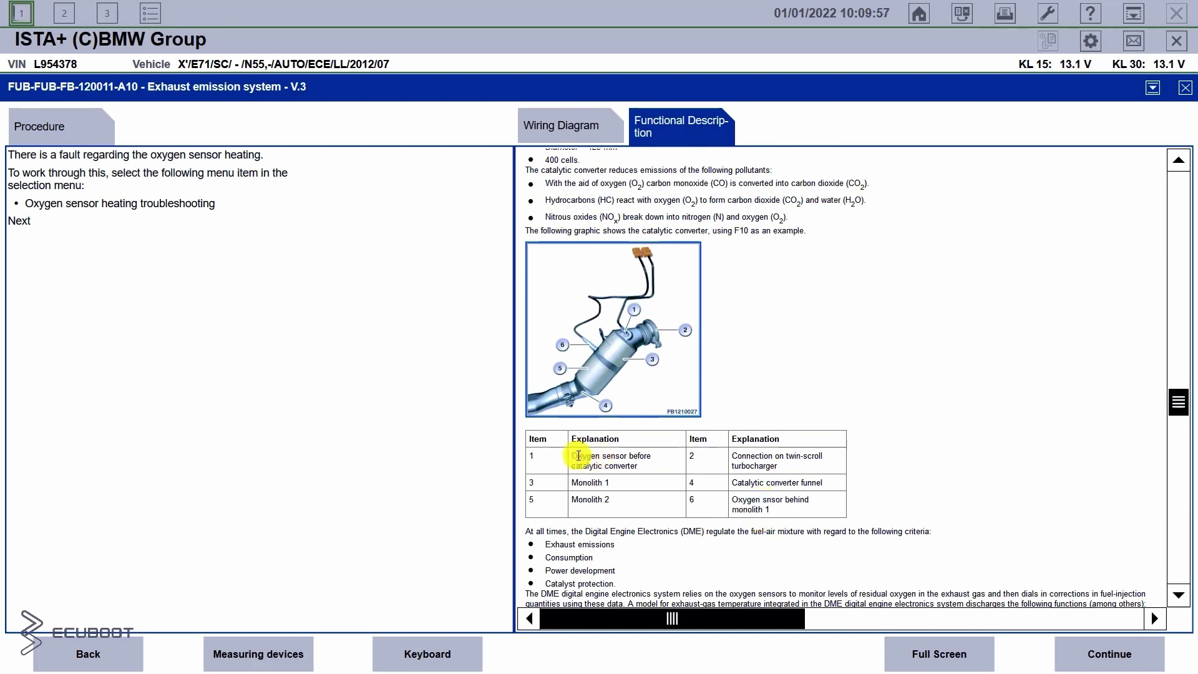
{"action": "left_click_drag", "start_coordinate": [573, 455], "coordinate": [637, 466]}
- Read the rest of the functional description, from the exhaust flap and engine ventilation heating through the service notes to catalytic converter diagnosis
{"action": "left_click", "coordinate": [1179, 596]}
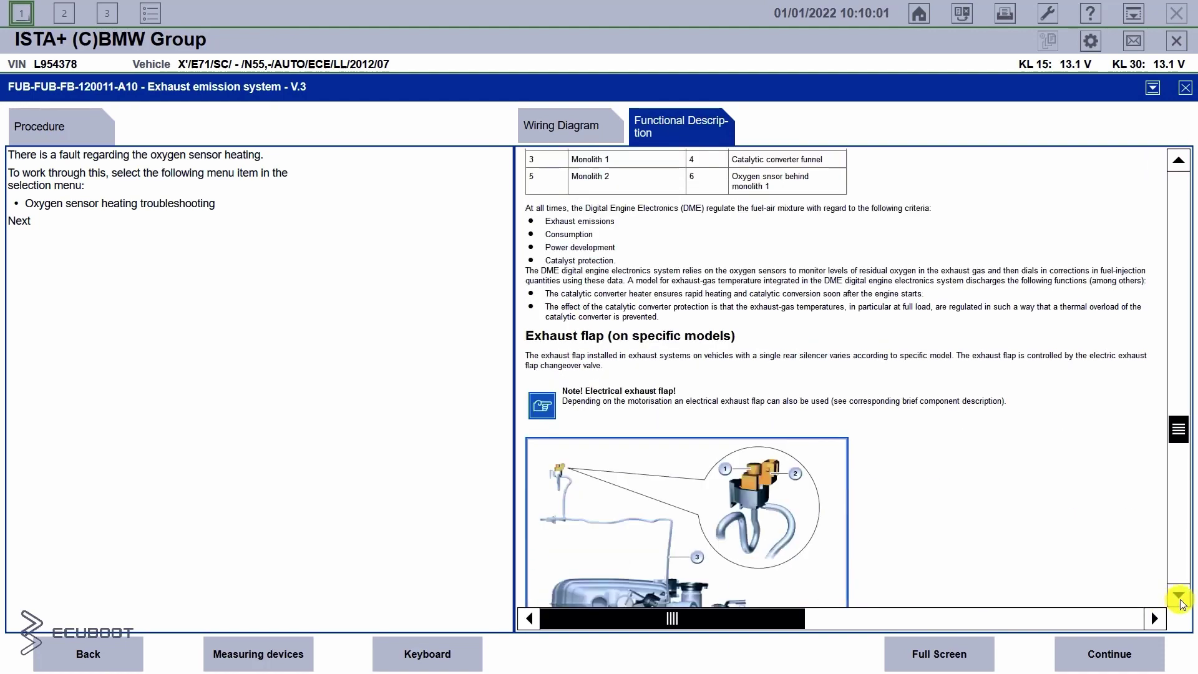
{"action": "left_click", "coordinate": [1179, 596]}
{"action": "left_click", "coordinate": [1179, 596]}
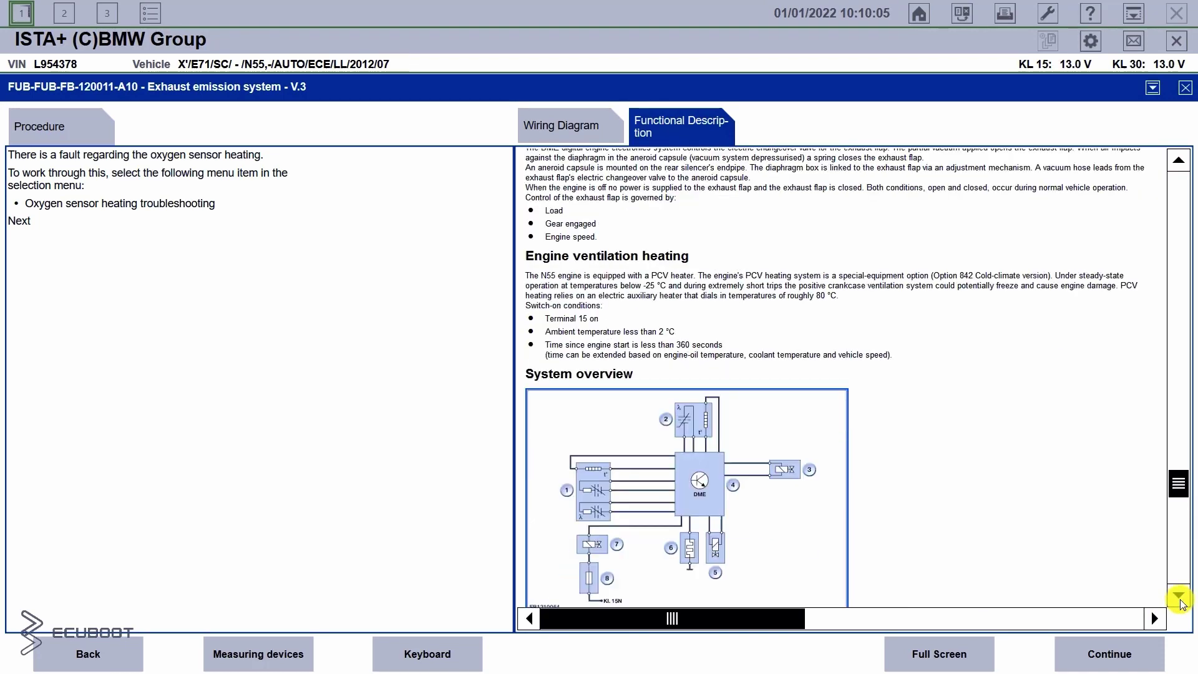
{"action": "left_click", "coordinate": [1179, 596]}
{"action": "left_click", "coordinate": [1179, 596]}
{"action": "left_click", "coordinate": [1179, 596]}
{"action": "left_click", "coordinate": [1179, 596]}
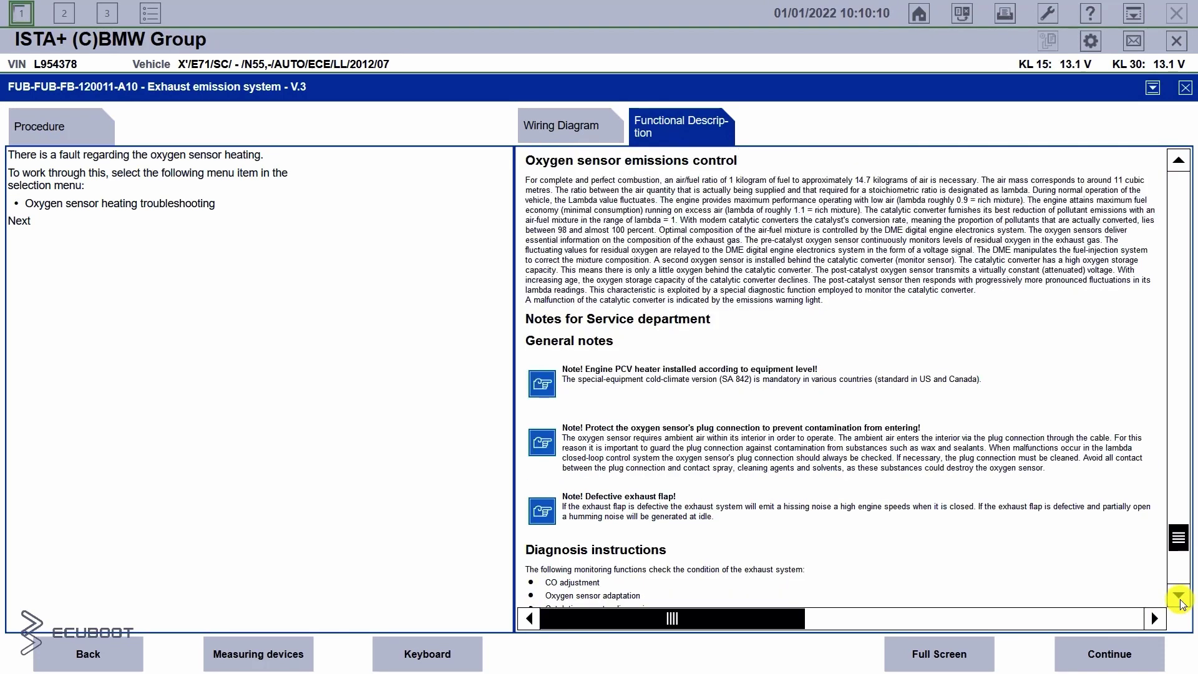
{"action": "left_click", "coordinate": [1179, 596]}
{"action": "left_click", "coordinate": [1179, 596]}
{"action": "left_click", "coordinate": [1179, 596]}
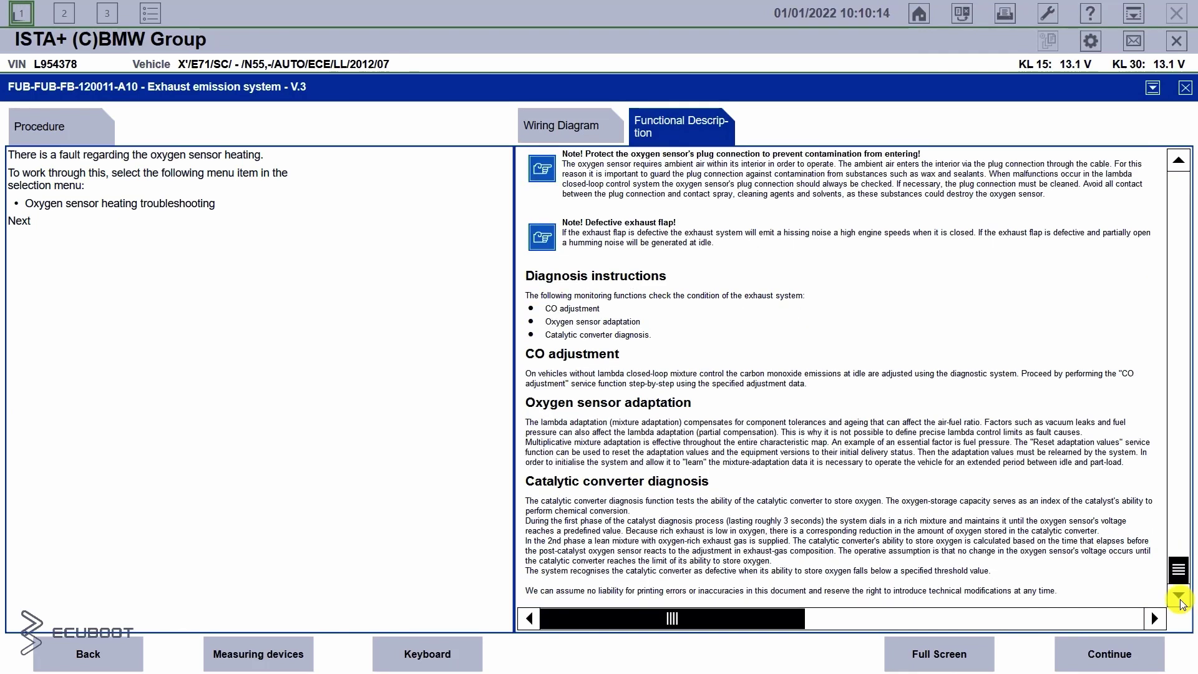
- Continue the test procedure to its selection list and start Oxygen sensor heating troubleshooting
{"action": "left_click", "coordinate": [1110, 654]}
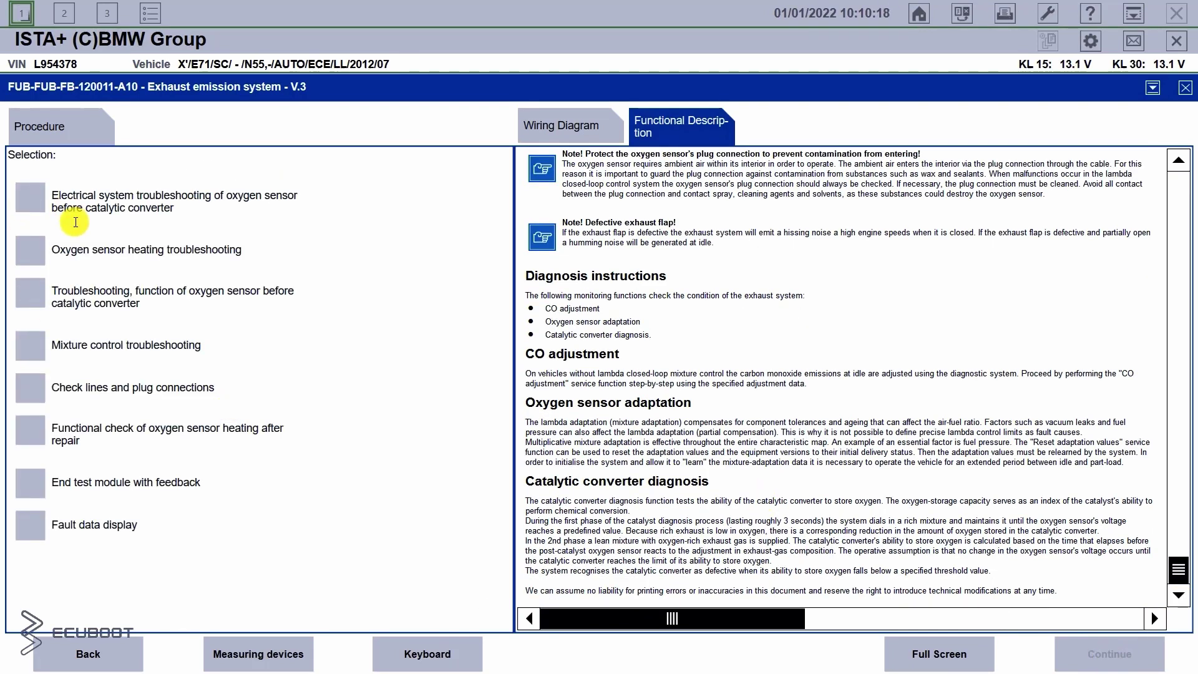
{"action": "left_click", "coordinate": [28, 243]}
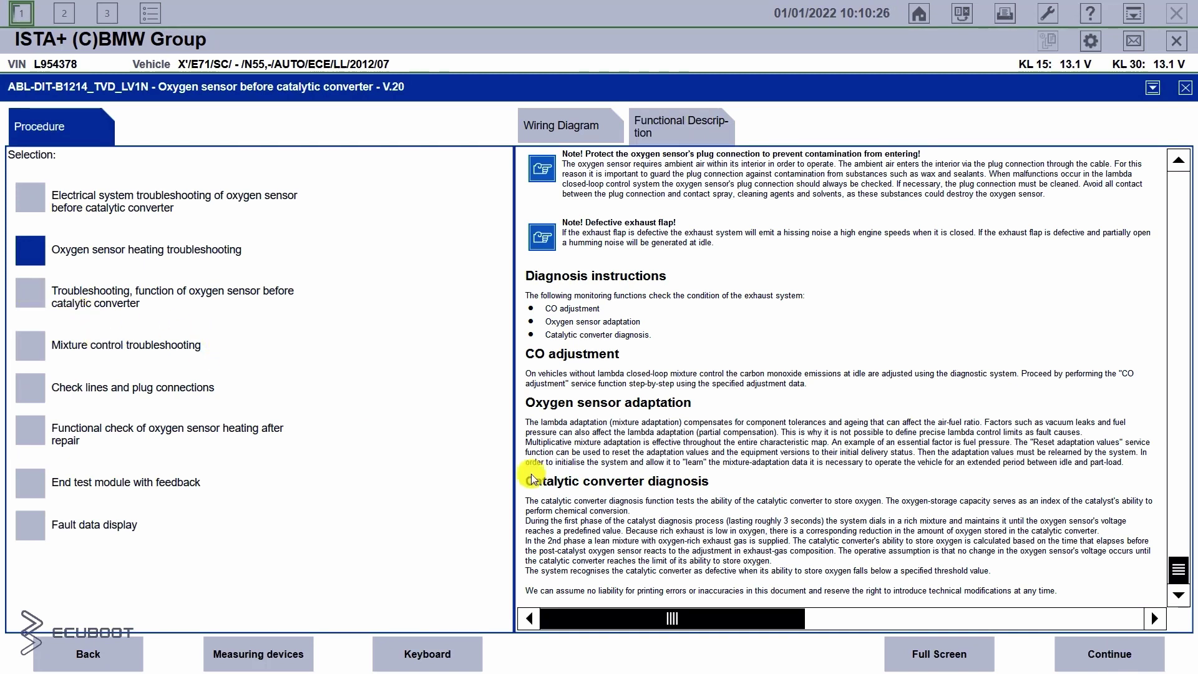
{"action": "left_click", "coordinate": [1077, 646]}
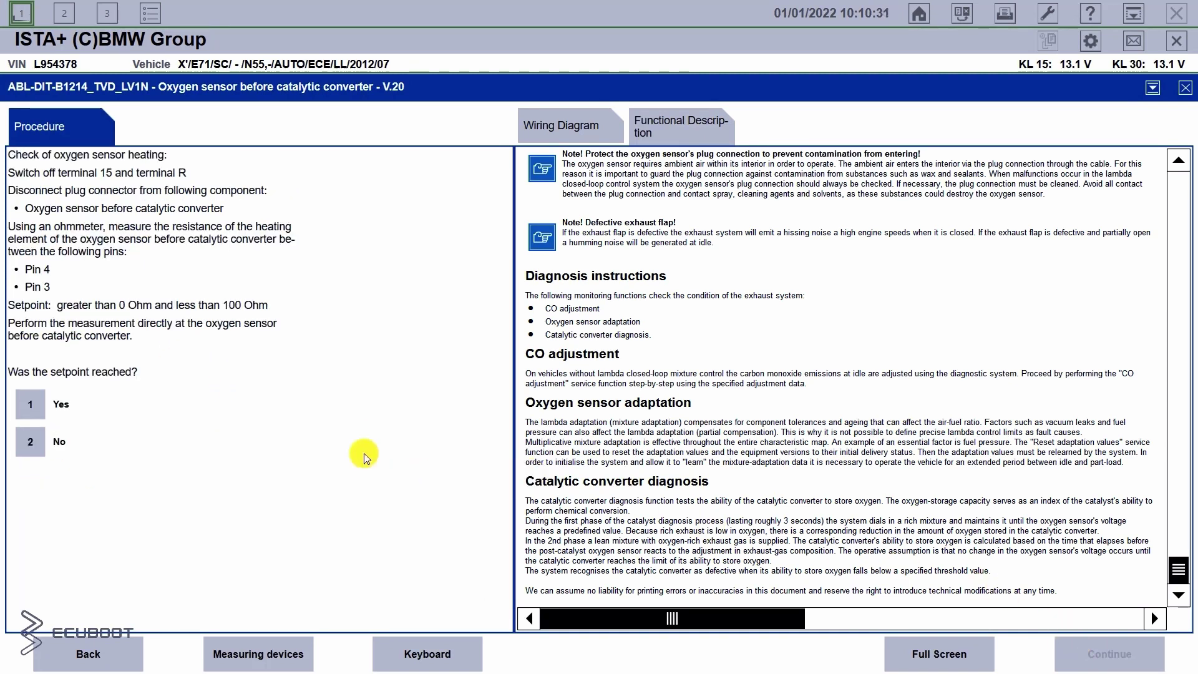
- Answer No to whether the heating element's resistance setpoint was reached, continue, and review the repair instruction for the oxygen sensor
{"action": "left_click_drag", "start_coordinate": [29, 304], "coordinate": [270, 306]}
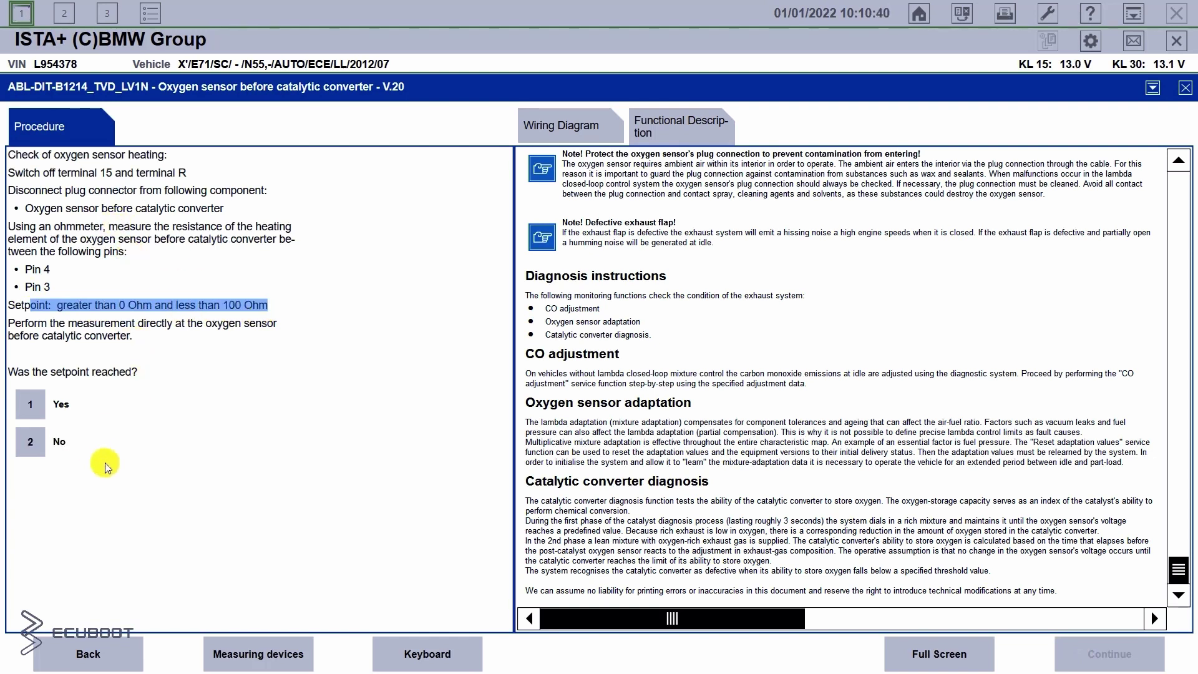
{"action": "left_click", "coordinate": [28, 445]}
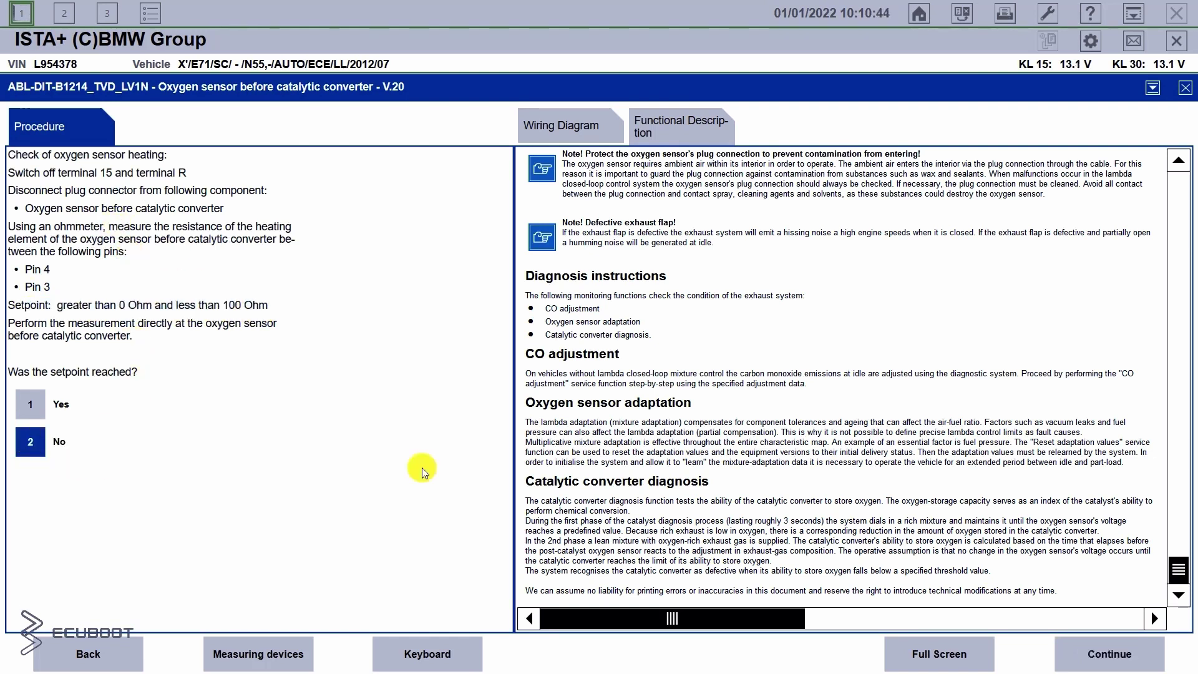
{"action": "left_click", "coordinate": [1140, 655]}
{"action": "left_click_drag", "start_coordinate": [89, 284], "coordinate": [41, 206]}
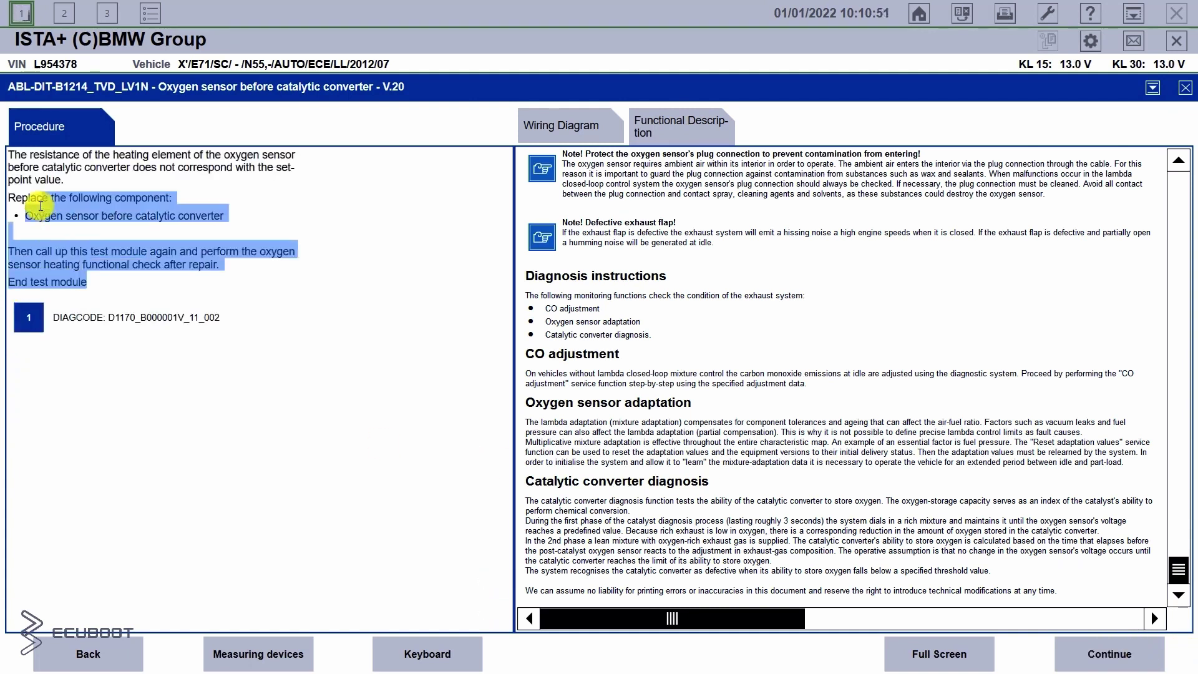
{"action": "left_click_drag", "start_coordinate": [13, 154], "coordinate": [115, 201]}
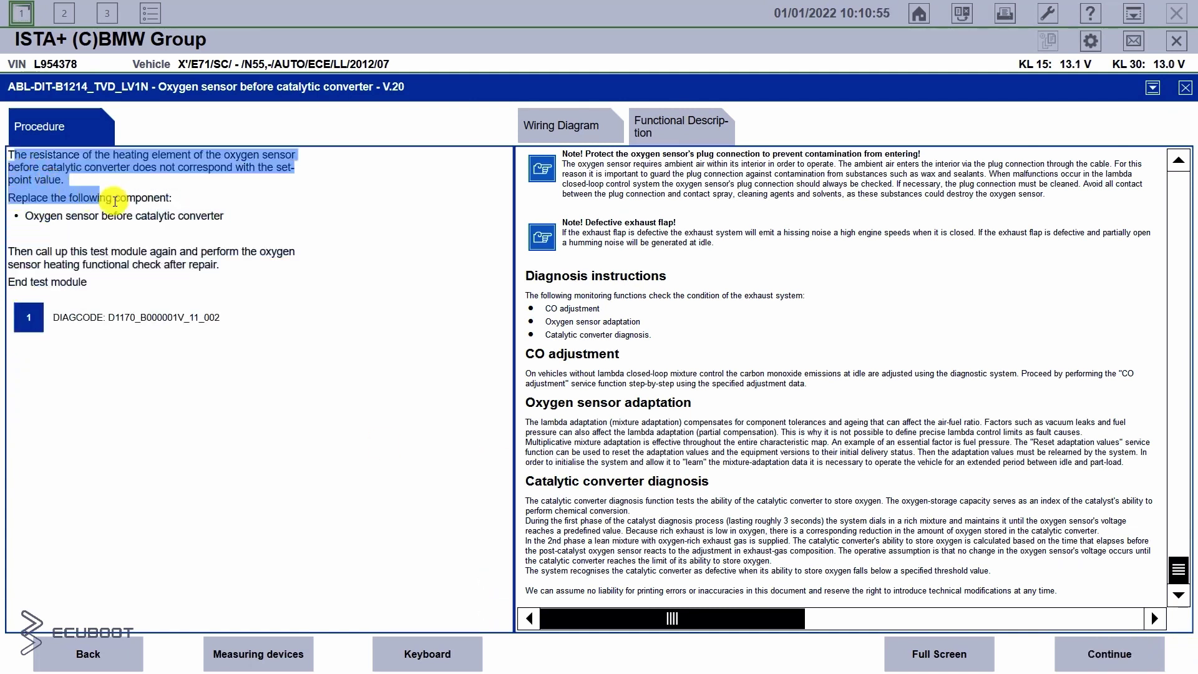